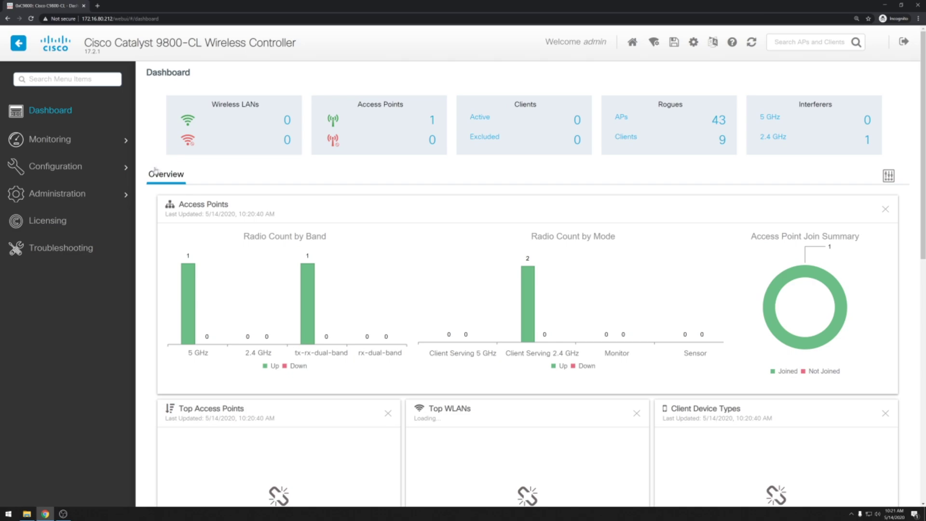
- Open Configuration > Wireless Setup > Advanced and start the guided Tags & Profiles flow
mouse_move(125, 174)
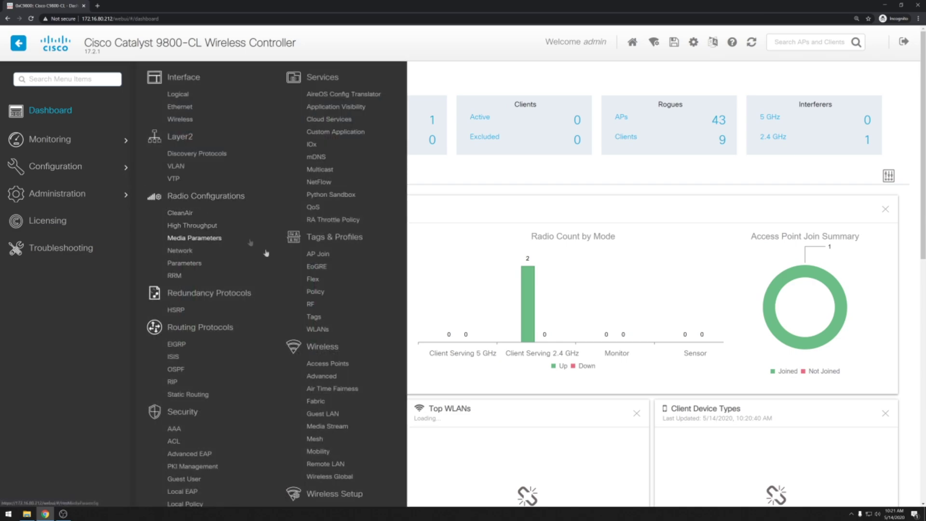
scroll(314, 285, down, 2)
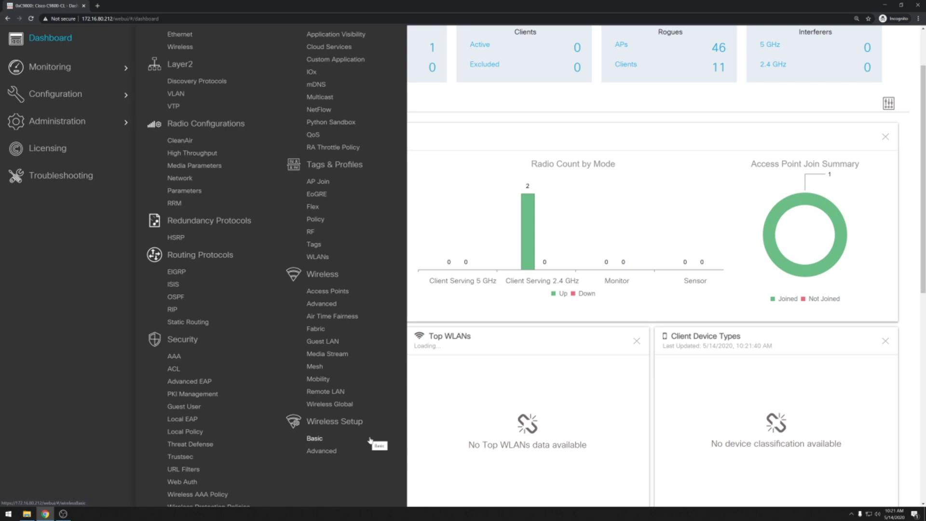
click(322, 451)
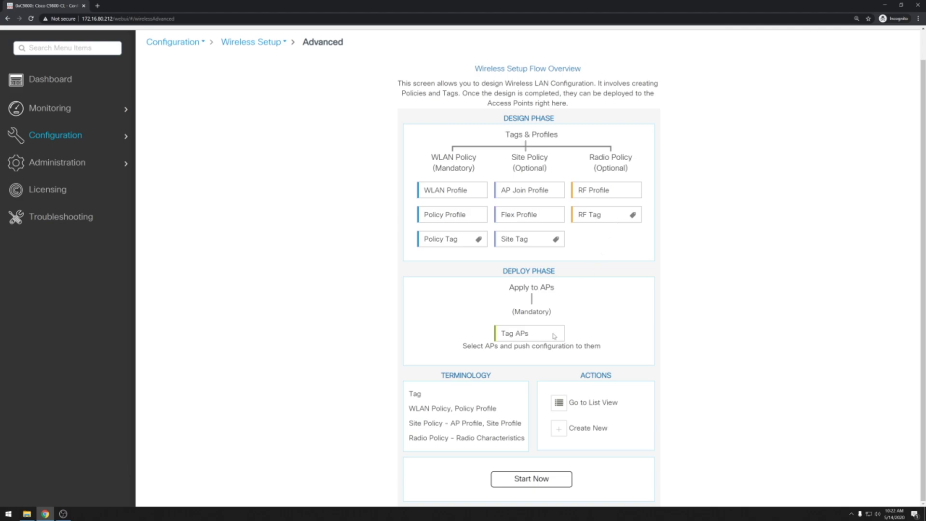
click(554, 484)
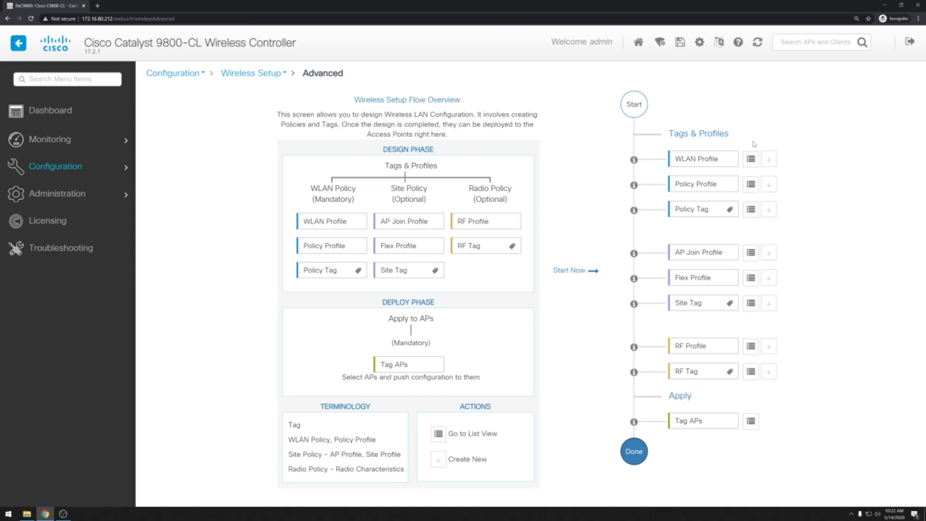
- Add a WLAN profile named wlan_IOT with SSID TEST222 and status enabled
click(751, 159)
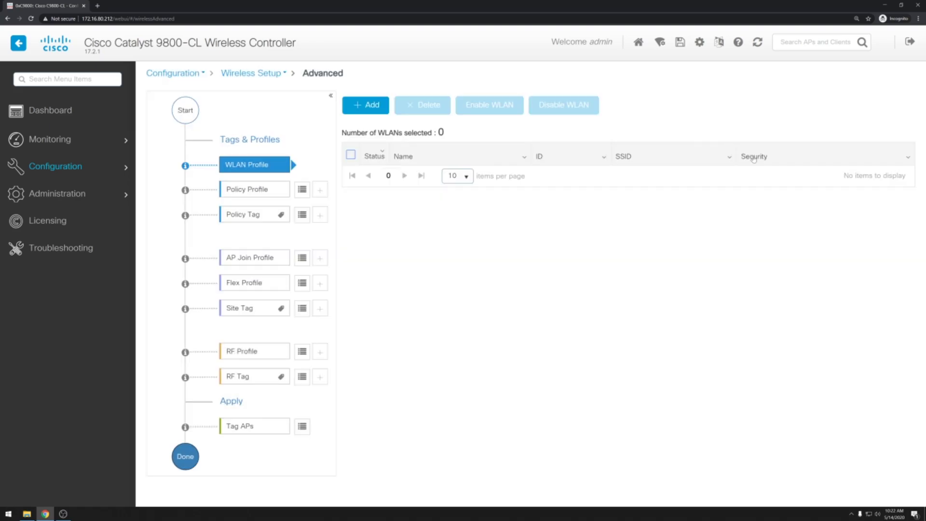
click(381, 107)
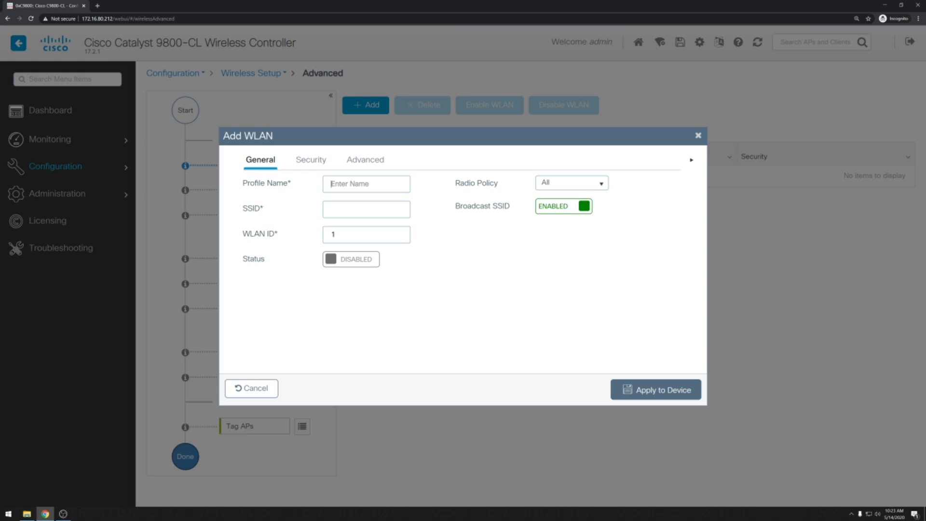
text(wlan_l)
text(OT)
key(Tab)
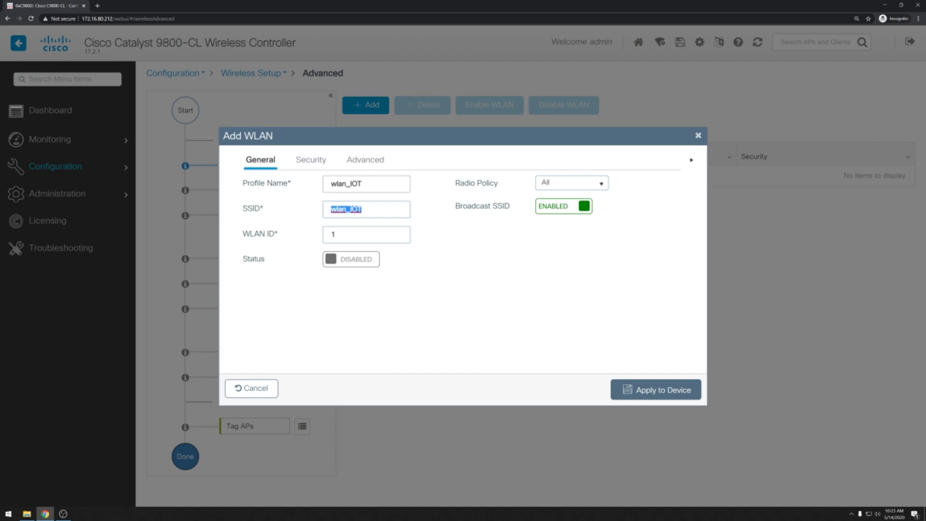
text(TEST222)
click(367, 267)
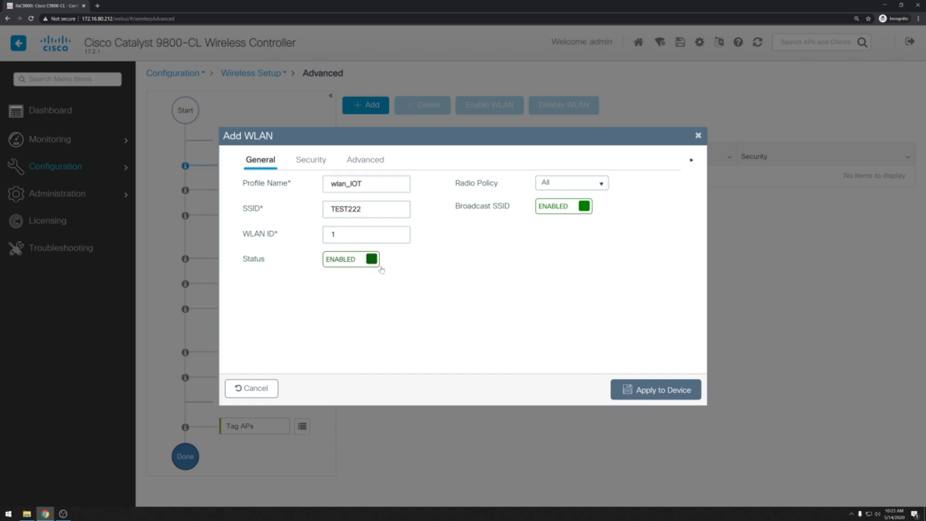
- Replace 802.1x with PSK on the Layer2 security tab, enter the pre-shared key, and apply
click(320, 161)
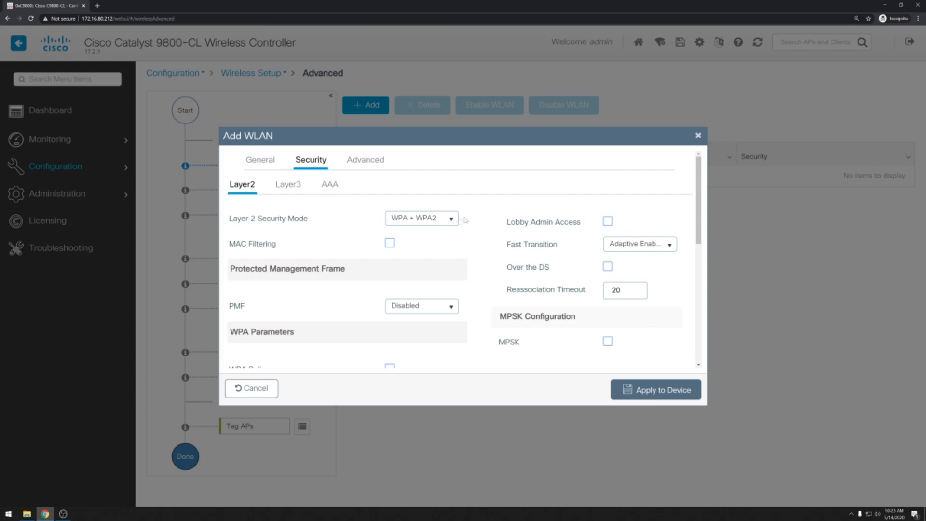
scroll(466, 221, down, 3)
scroll(466, 222, down, 3)
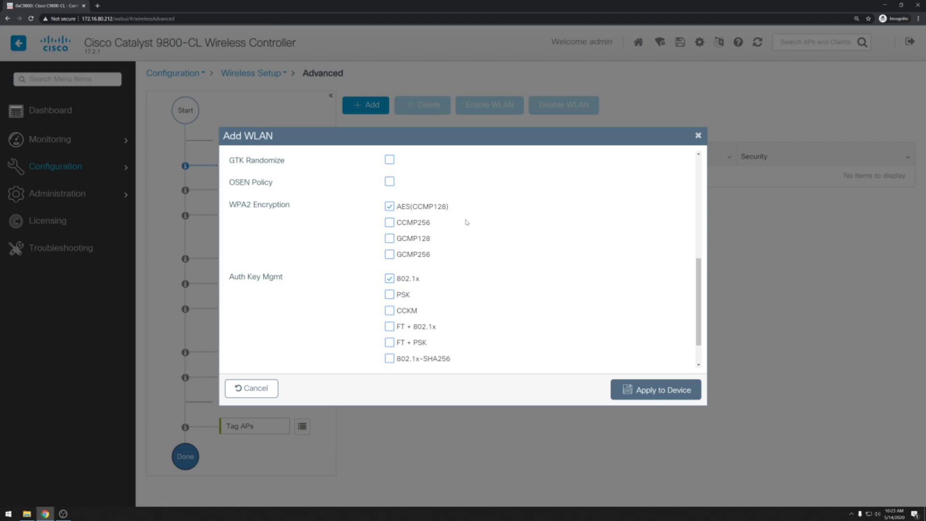
scroll(467, 222, down, 1)
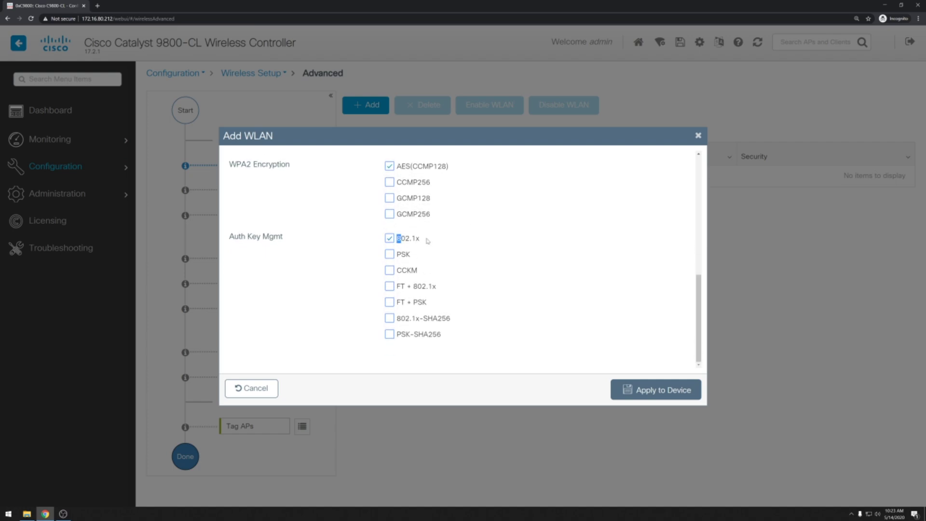
click(394, 240)
click(389, 255)
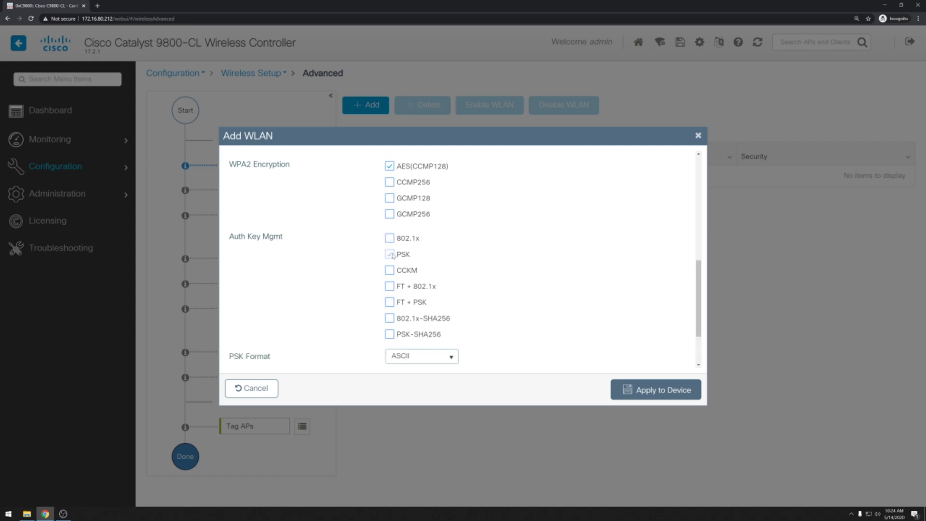
scroll(471, 275, down, 2)
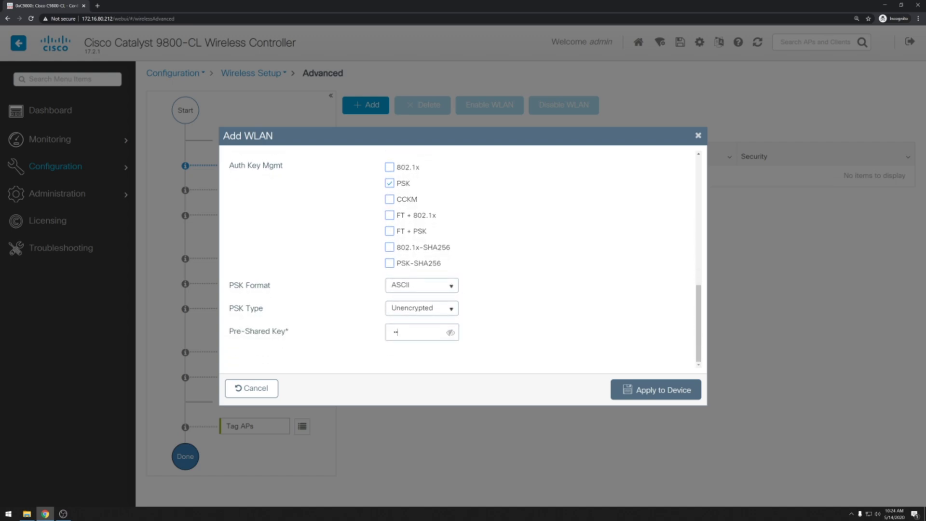
text(•••)
click(647, 389)
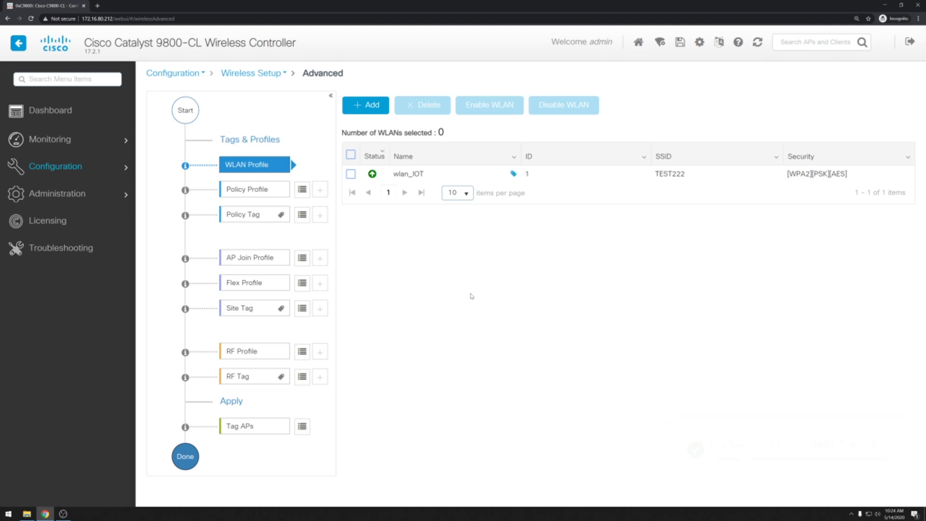
- Add enabled policy profile policy_IOT with central switching, DHCP and association turned off
click(304, 190)
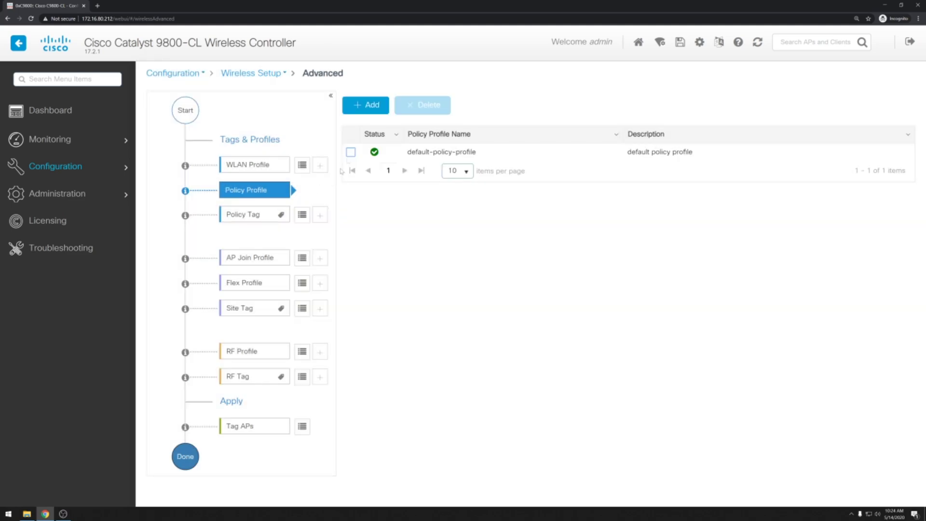
click(374, 109)
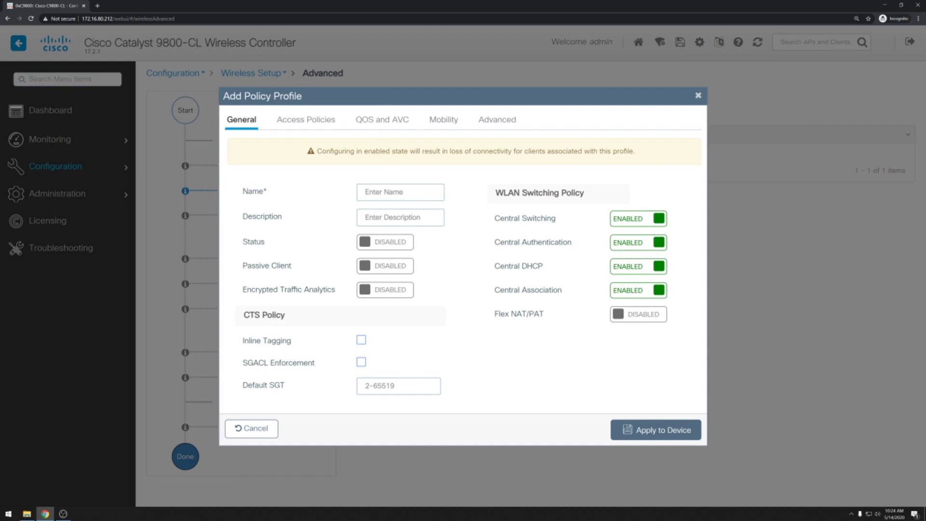
text(policy_IOT)
click(398, 243)
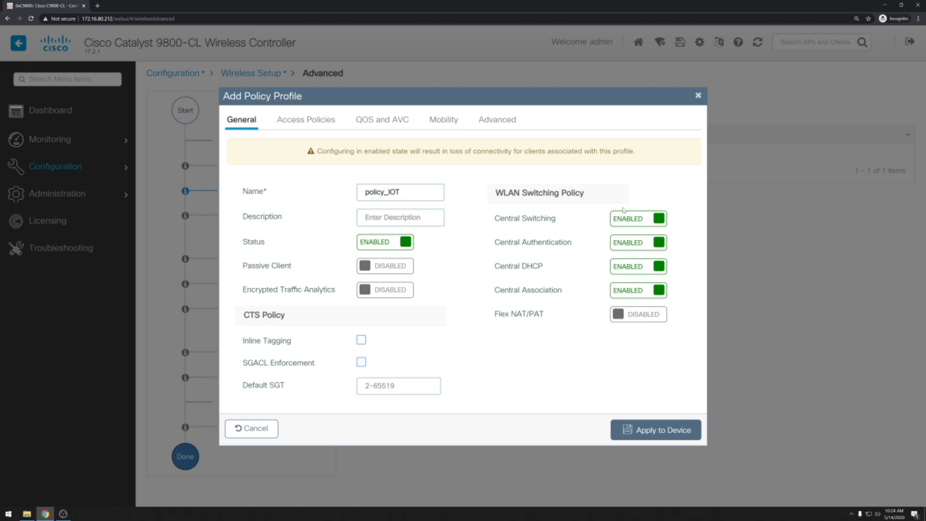
click(633, 219)
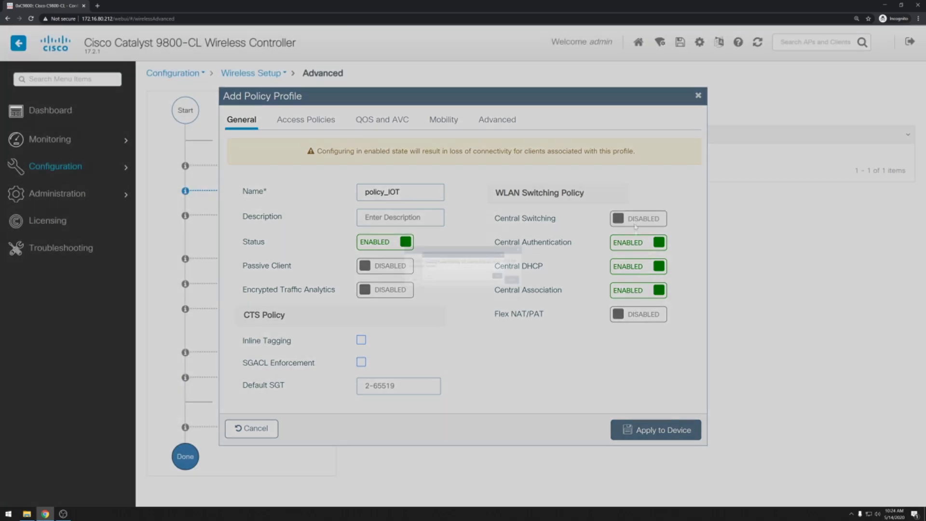
click(574, 299)
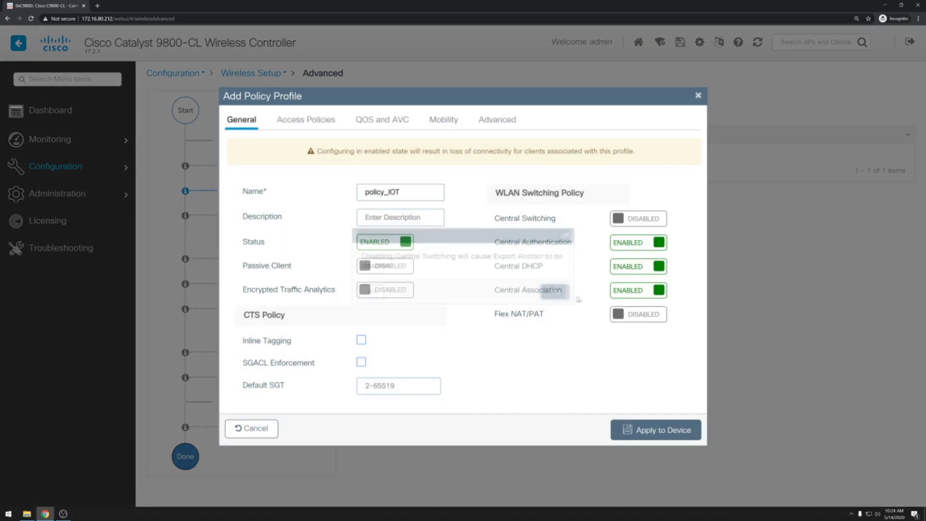
click(627, 268)
click(632, 296)
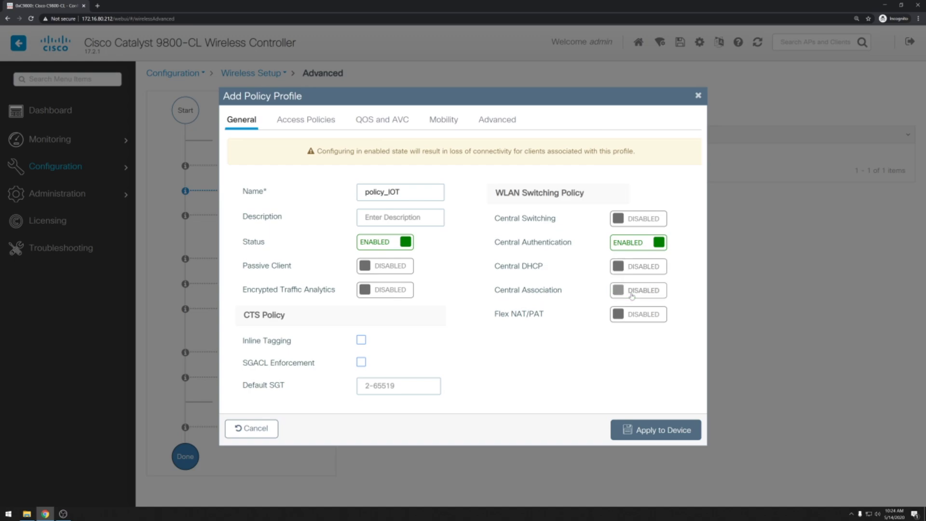
- Set the profile's VLAN and multicast VLAN to 800 under Access Policies and apply it
click(320, 123)
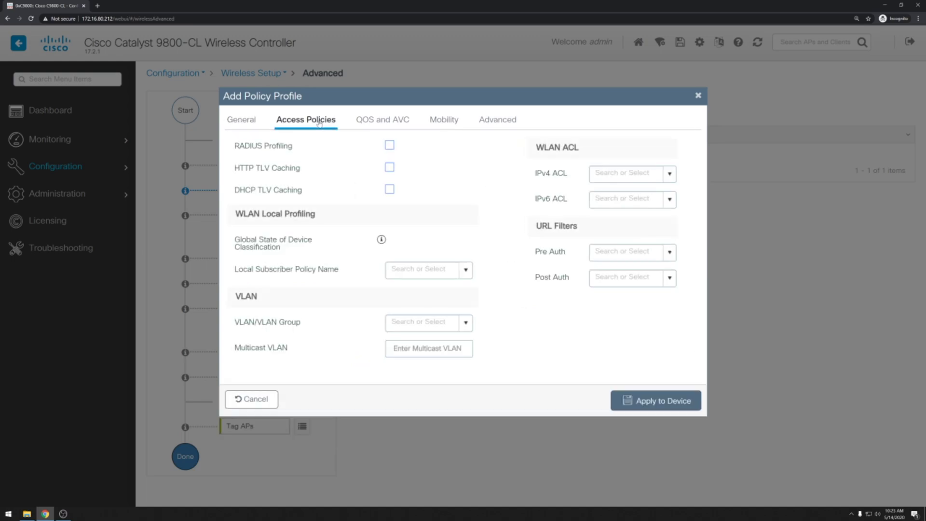
click(419, 322)
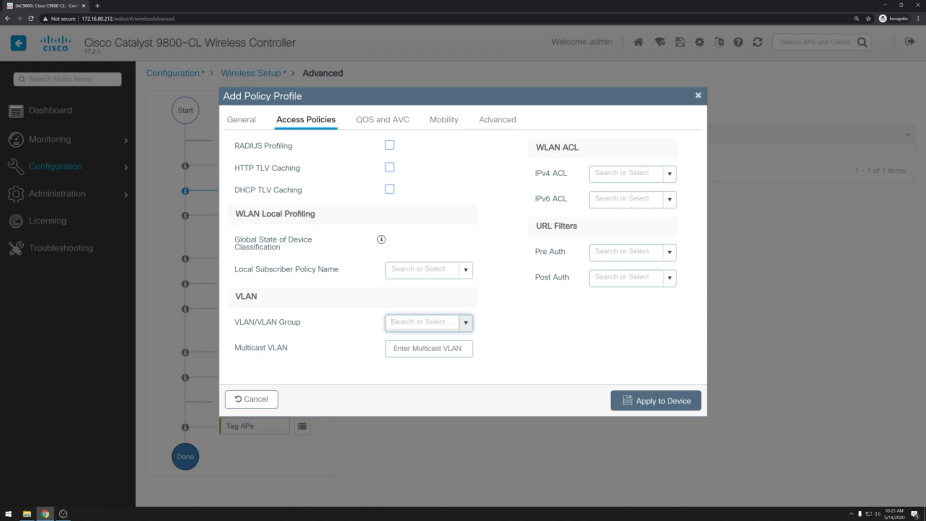
text(800)
click(429, 348)
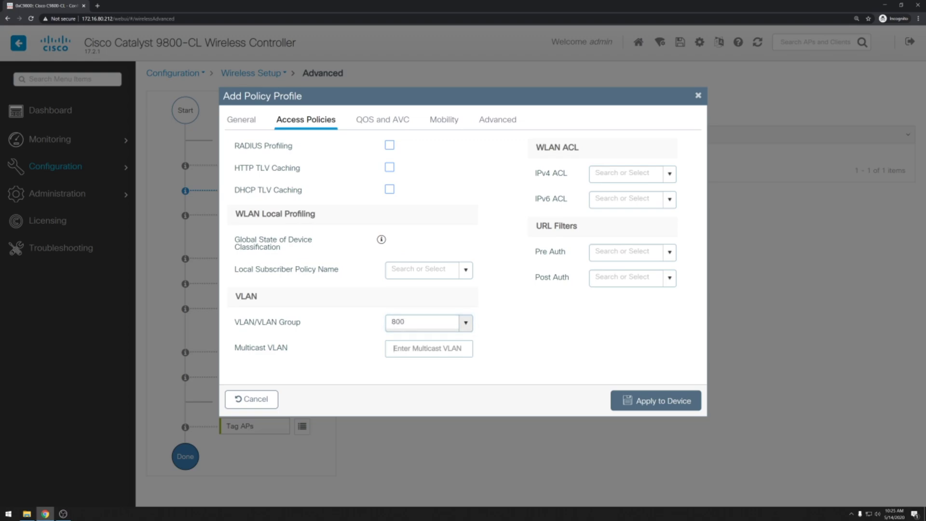
text(800)
click(628, 399)
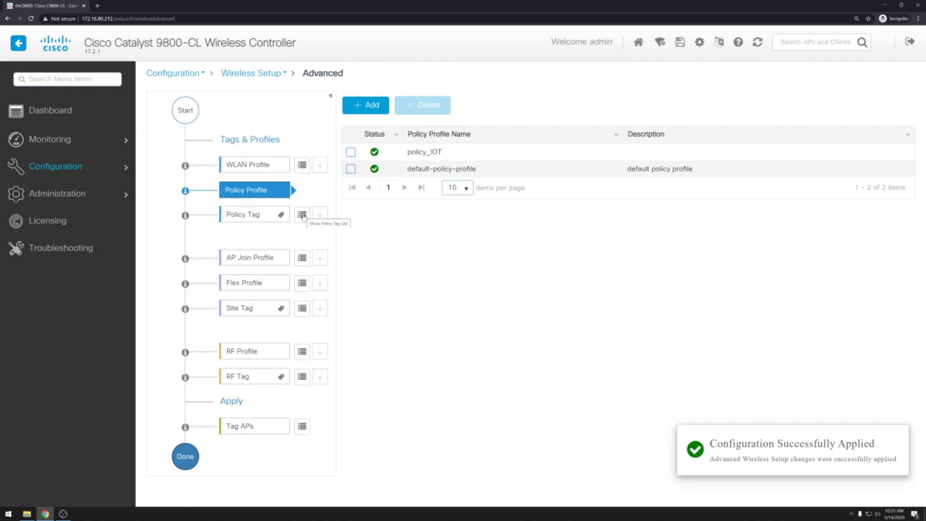
- Add a wlan_IOT to policy_IOT mapping in default-policy-tag and update the device
click(302, 215)
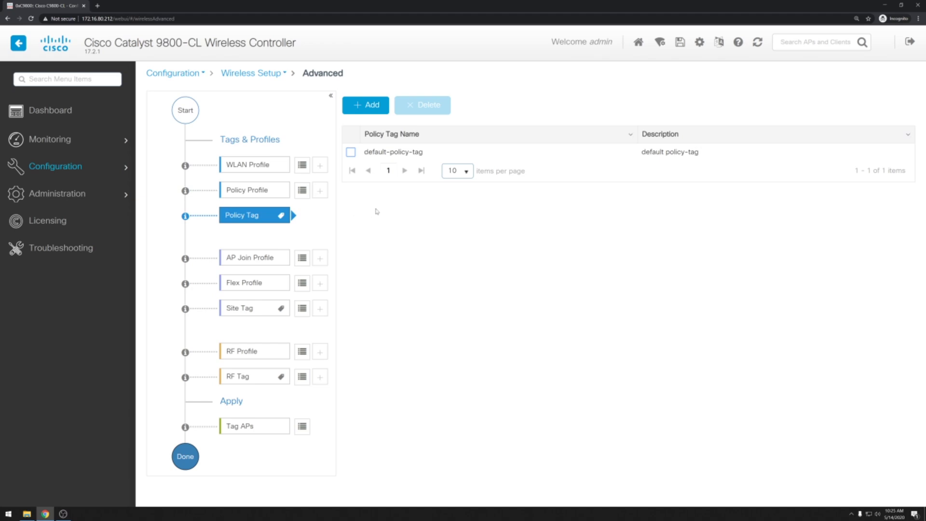
click(401, 153)
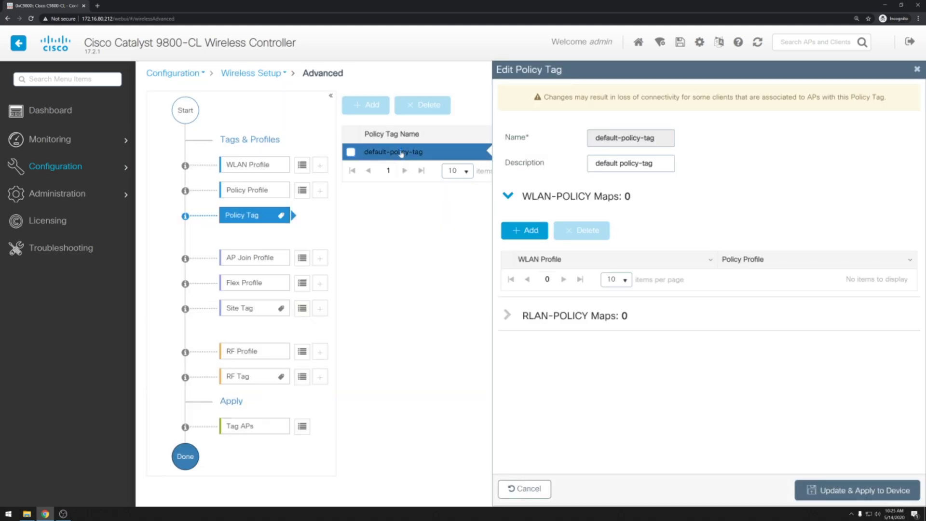
click(531, 231)
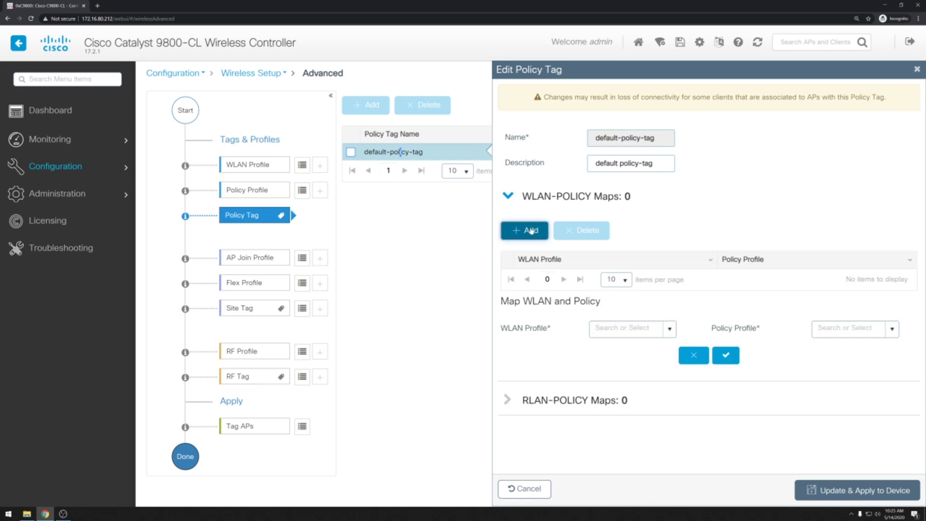
click(671, 332)
click(666, 346)
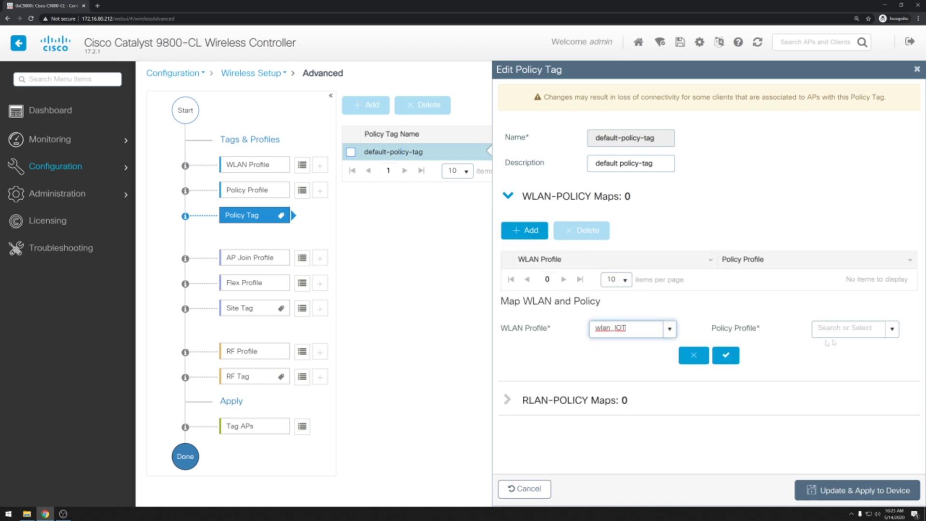
click(892, 329)
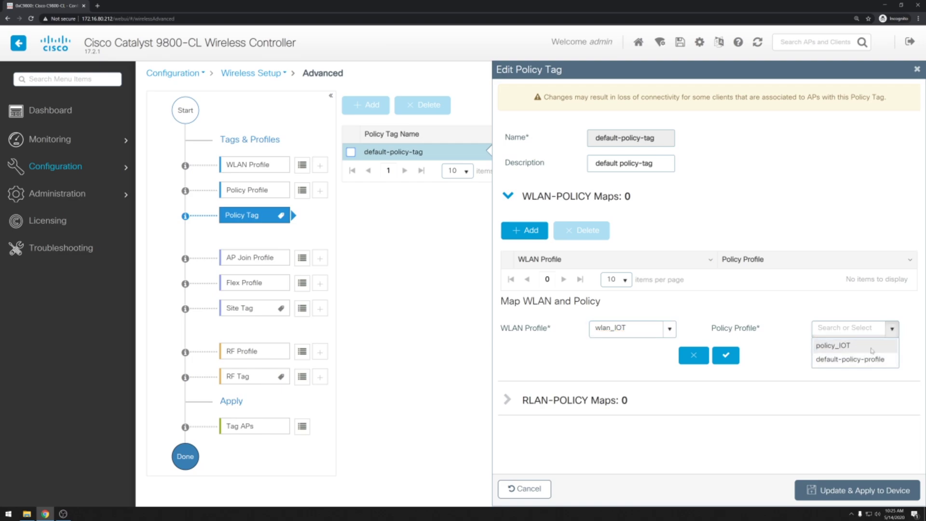
click(872, 350)
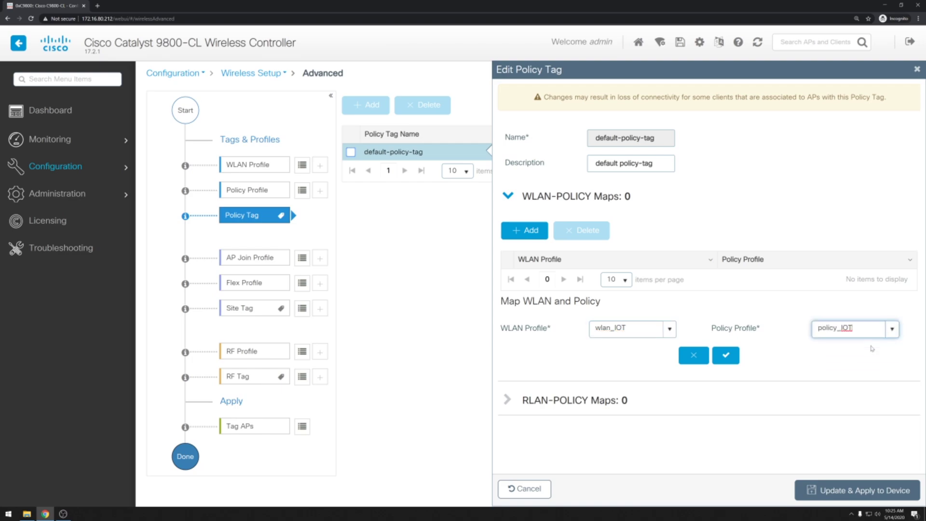
click(730, 357)
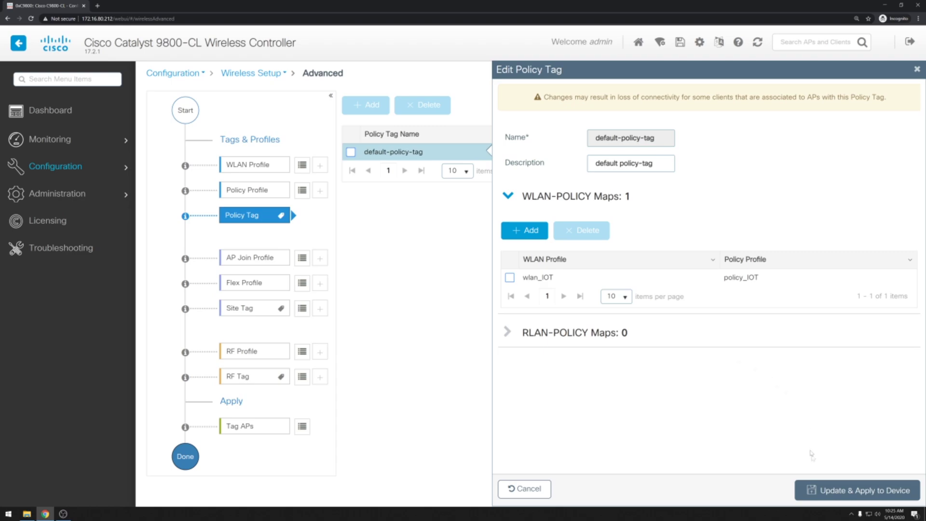
click(827, 492)
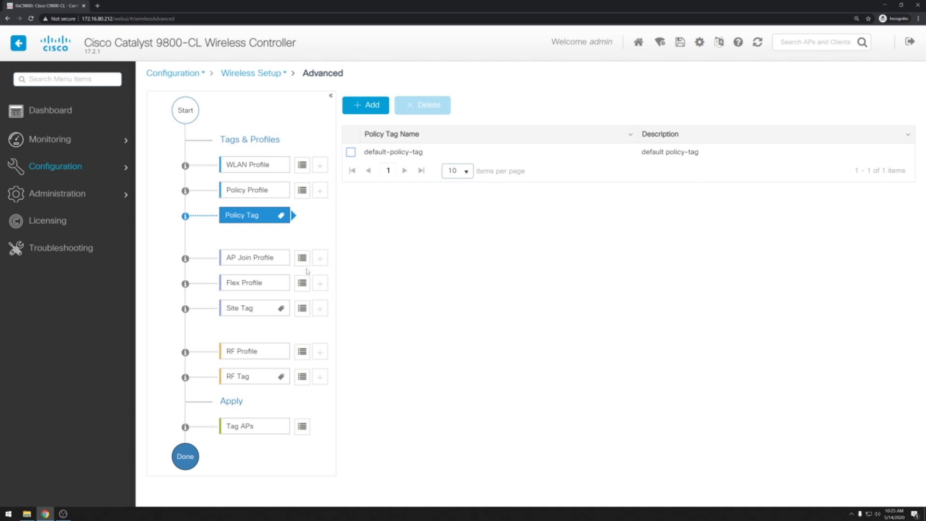
- Add flex profile flex_IOT with VLAN entry IOT_VLAN, ID 800, and apply it to the controller
click(302, 283)
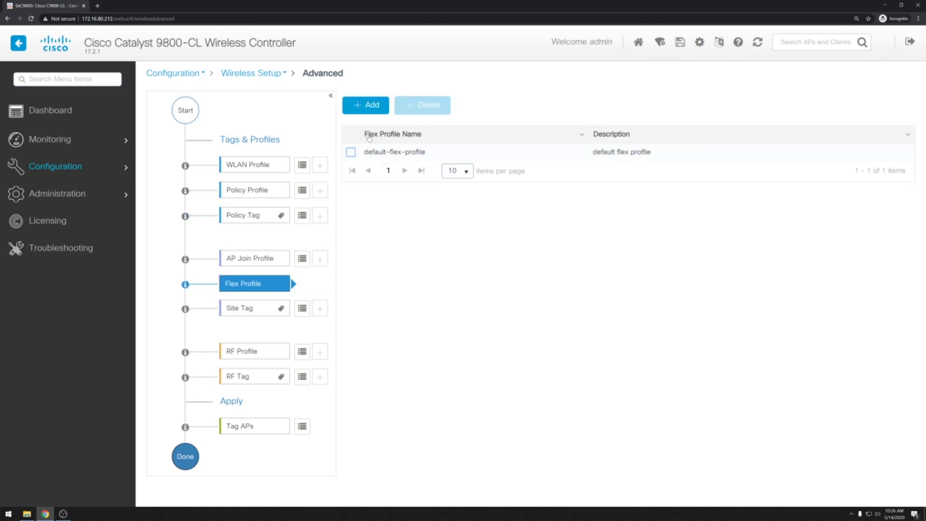
click(374, 109)
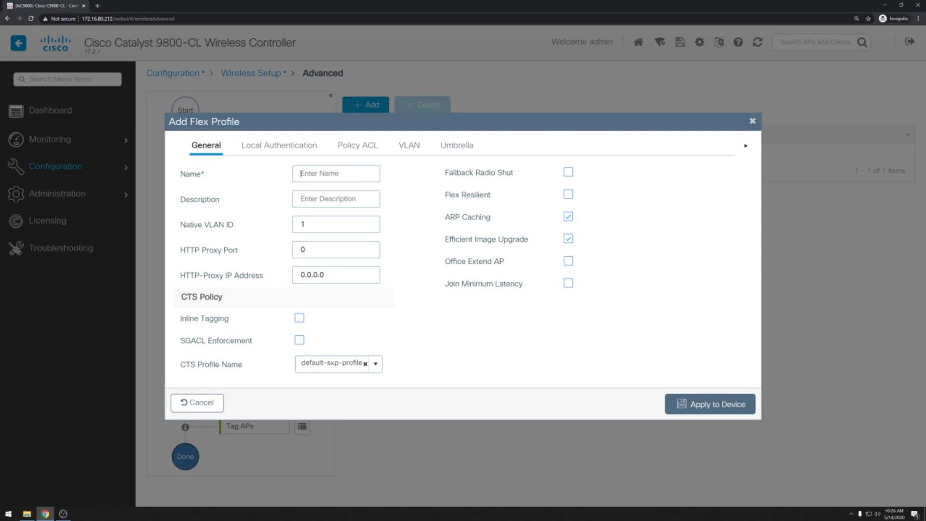
text(flex_IOT)
click(409, 145)
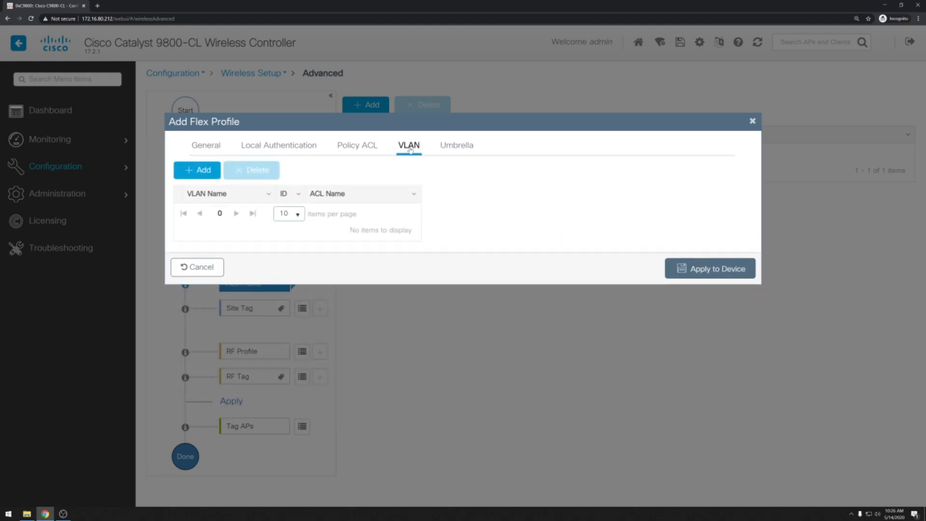
click(205, 170)
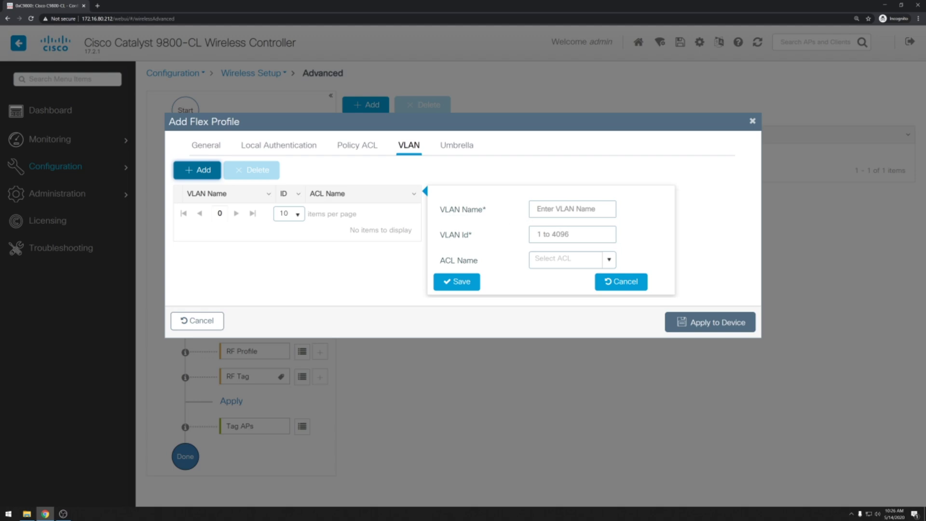
text(IOT_V)
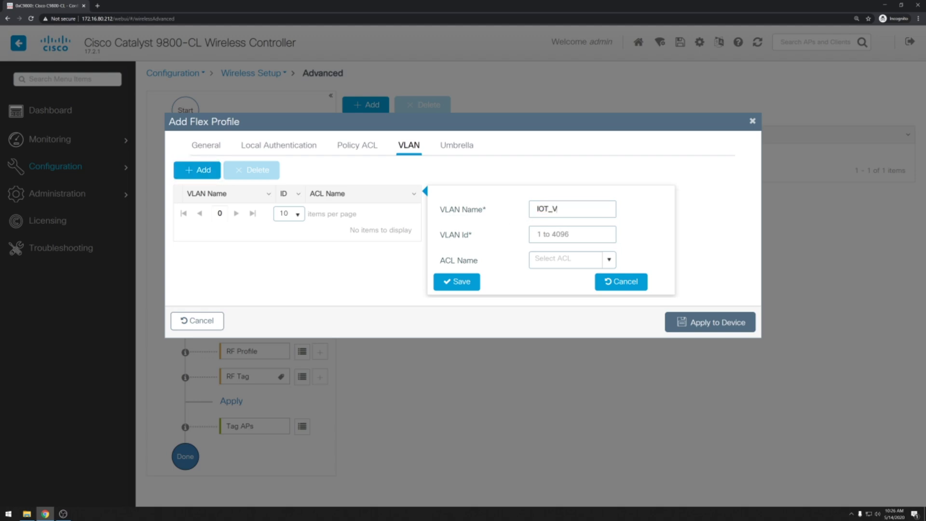
text(LAN)
key(Tab)
text(800)
click(454, 281)
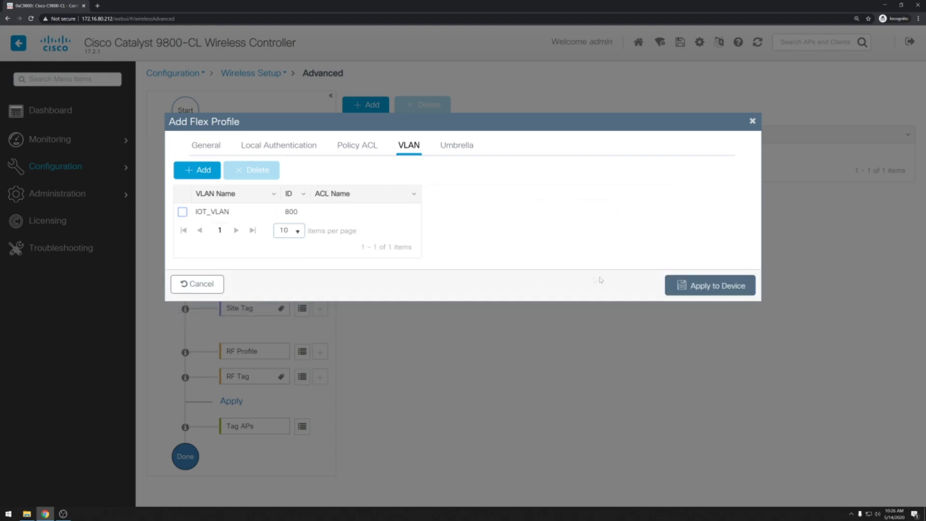
click(717, 288)
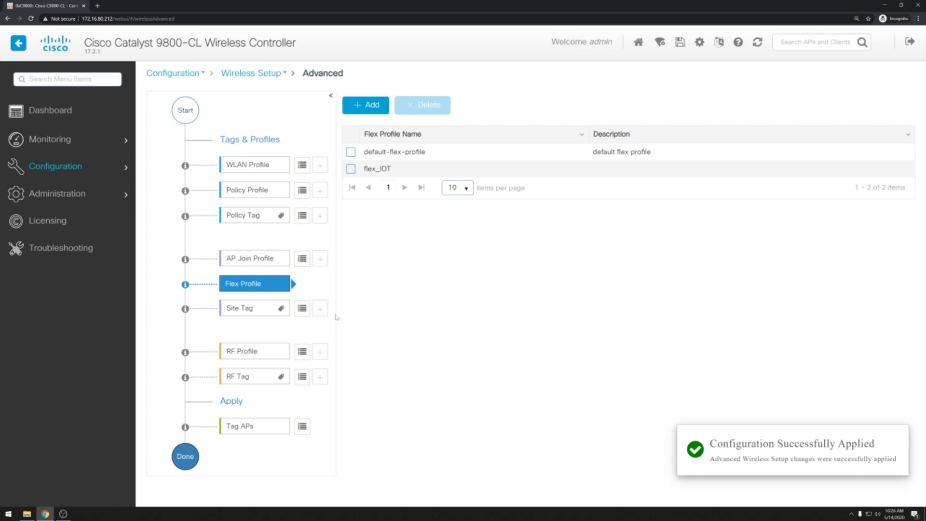
- Uncheck Enable Local Site on default-site-tag, assign flex_IOT, apply, then go to Tag APs
click(306, 316)
right_click(305, 314)
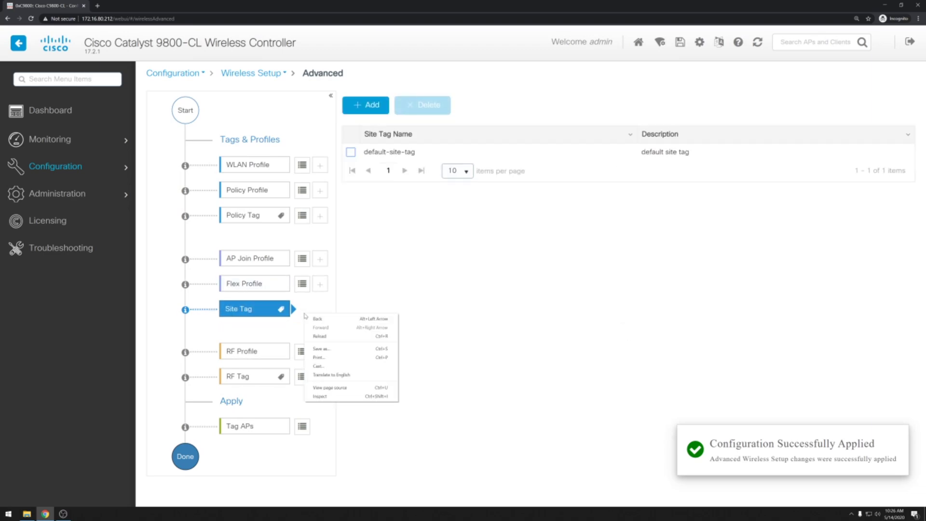
click(394, 279)
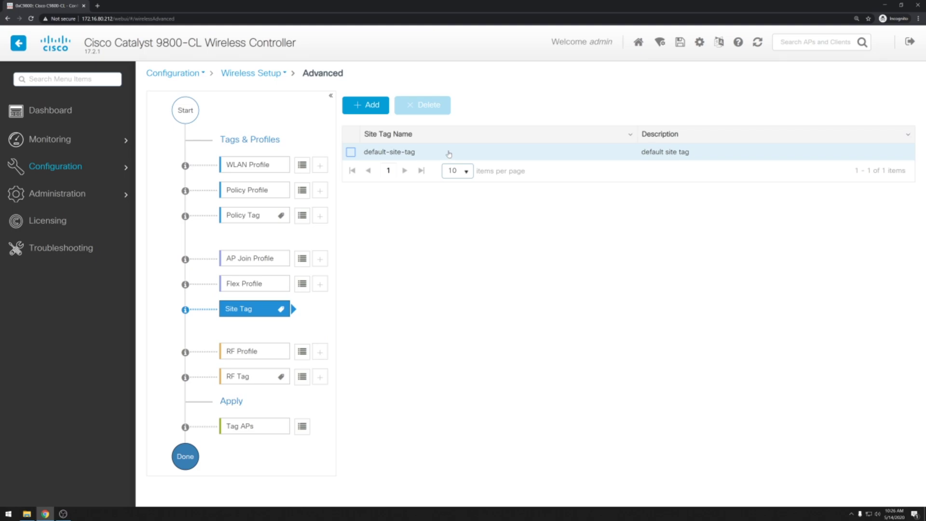
click(448, 154)
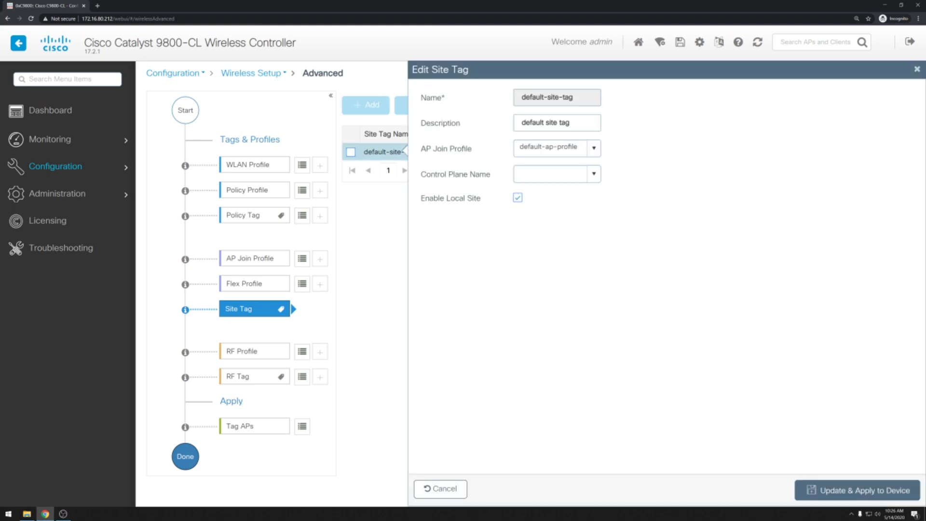
click(518, 198)
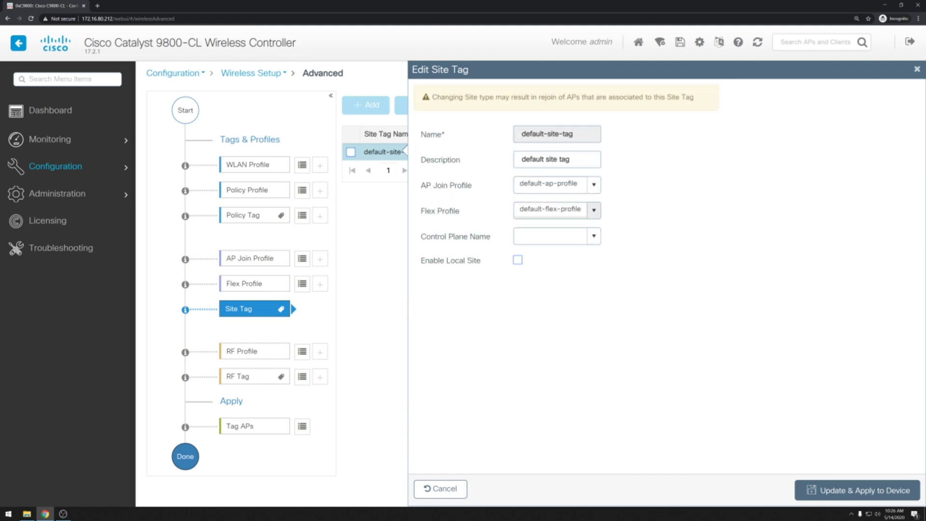
click(594, 210)
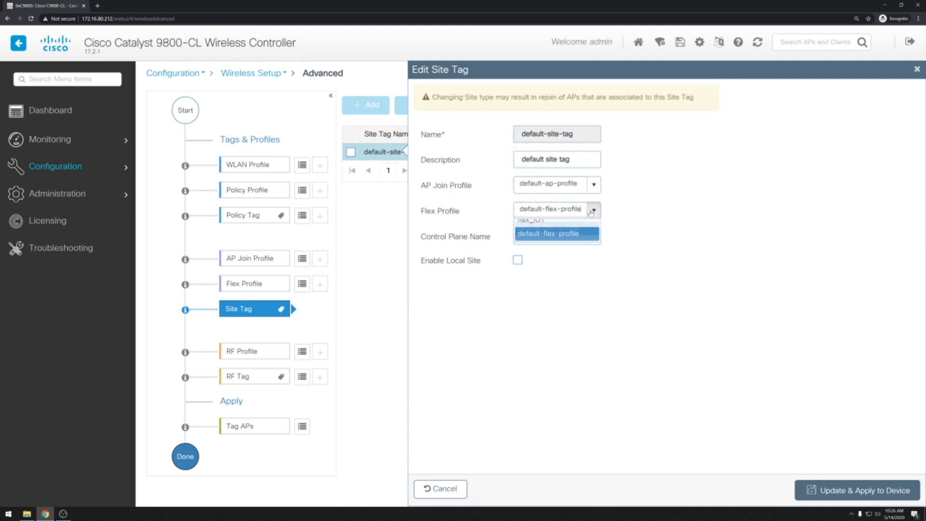
click(587, 226)
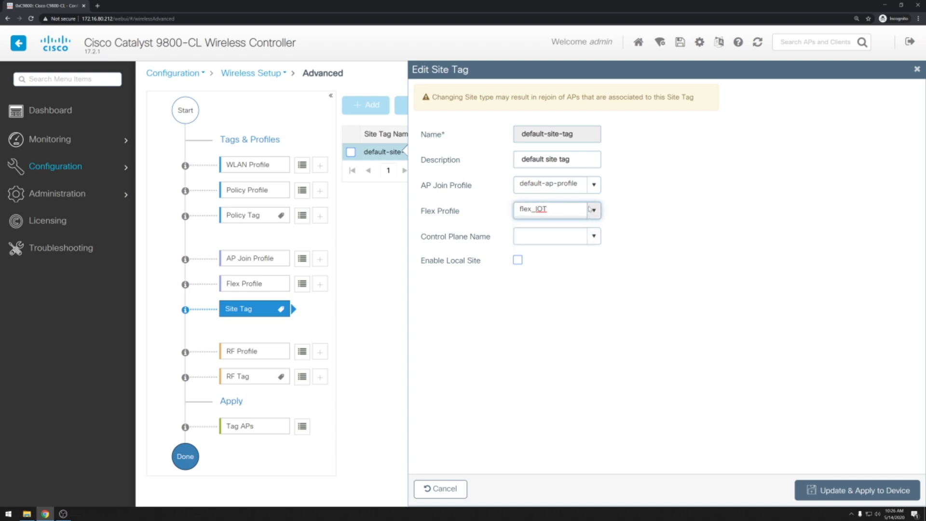
click(864, 493)
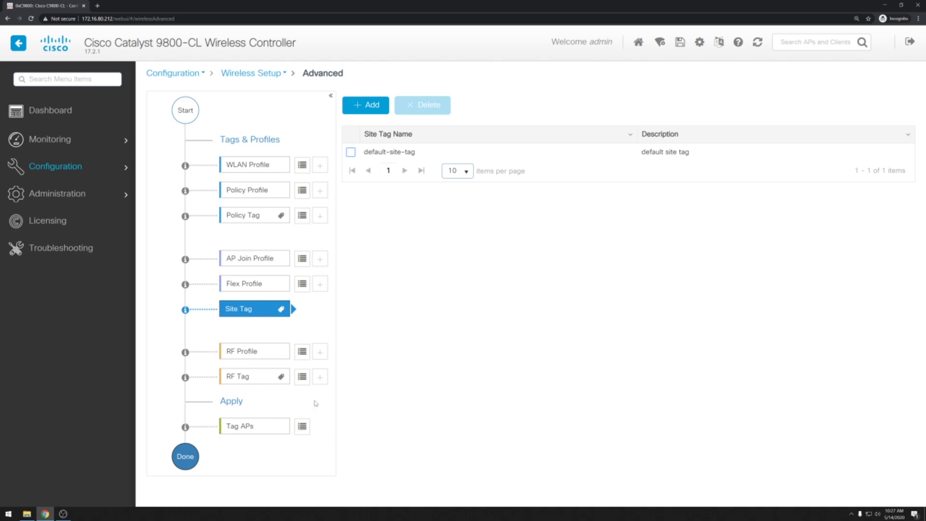
click(302, 428)
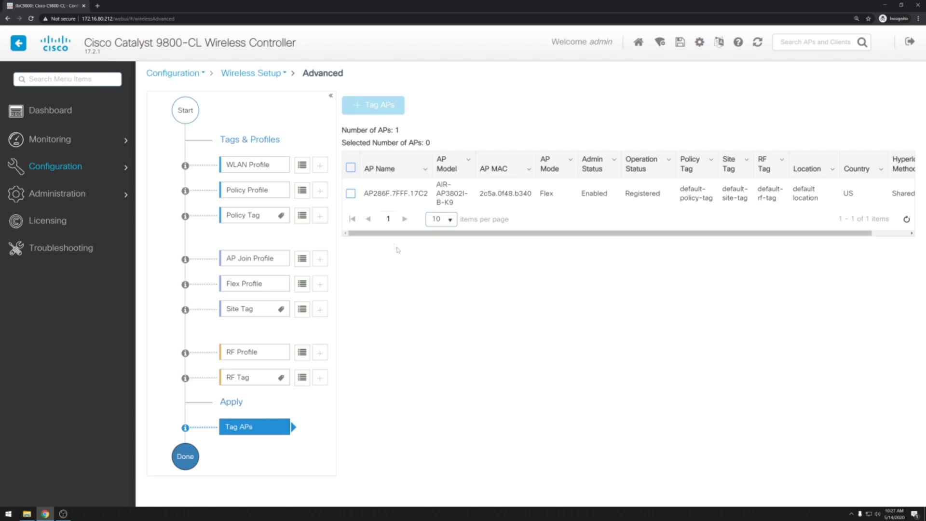
- Assign default-policy-tag, default-site-tag and default-rf-tag to AP AP286F.7FFF.17C2 and apply
click(351, 194)
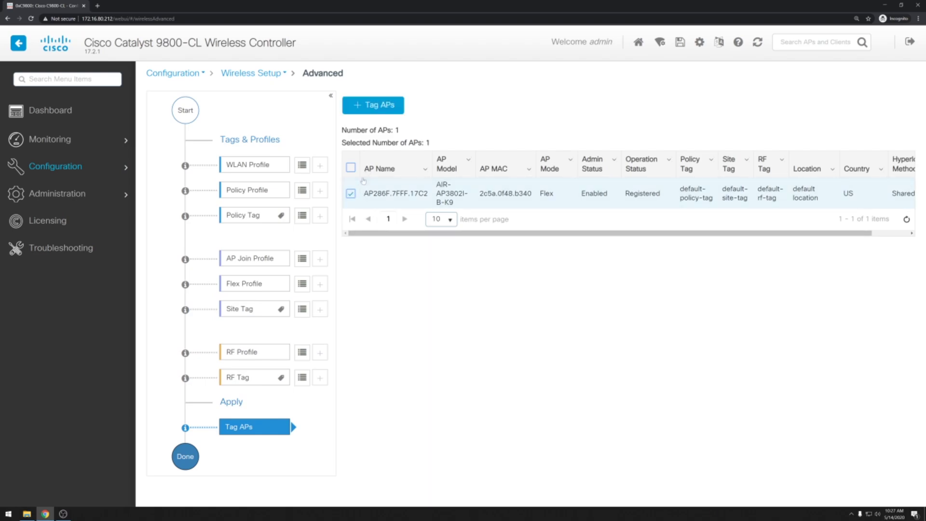
click(360, 105)
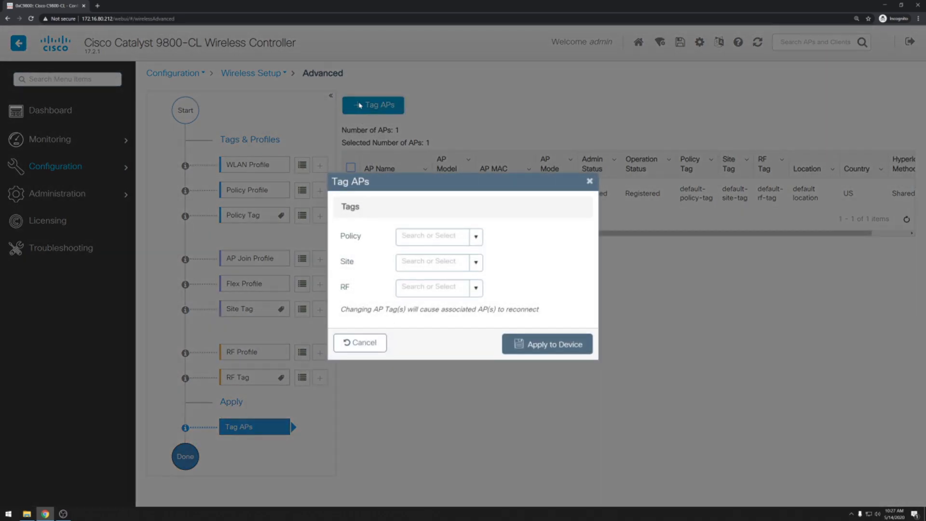
click(477, 238)
click(466, 251)
click(477, 263)
click(474, 279)
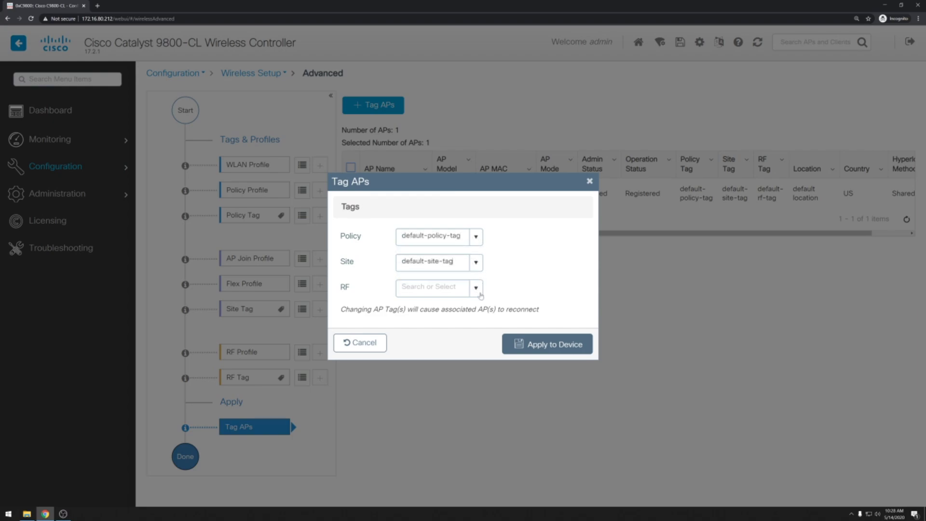
click(476, 289)
click(455, 307)
click(547, 345)
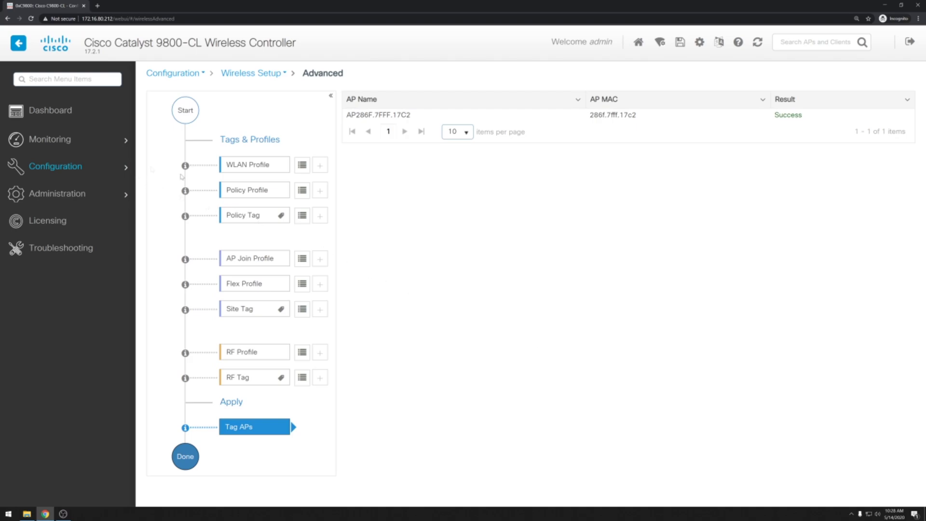
- Go to Security > AAA > AAA Method List > Authorization
mouse_move(120, 172)
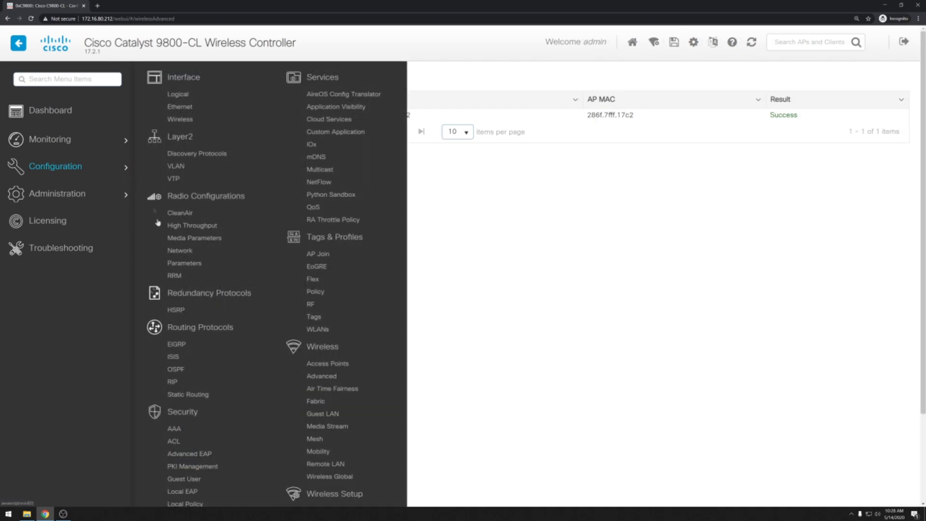
click(175, 429)
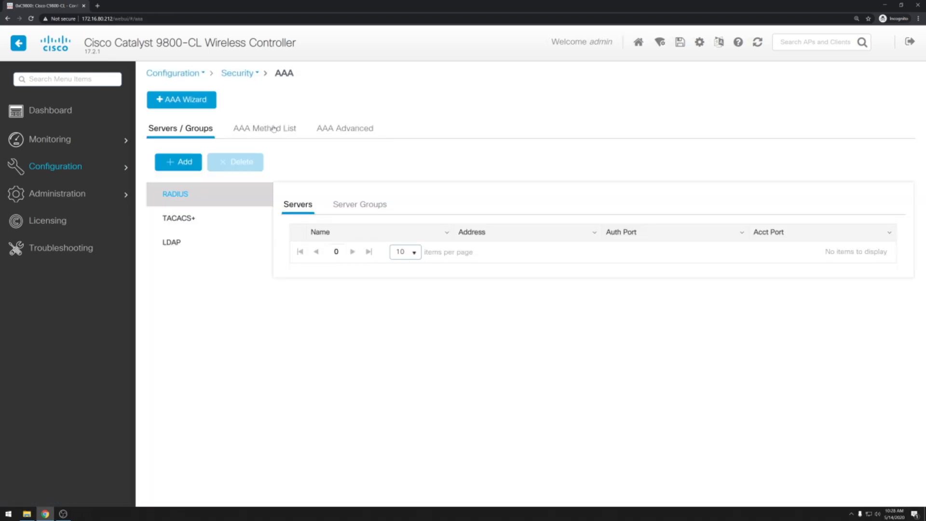
click(274, 128)
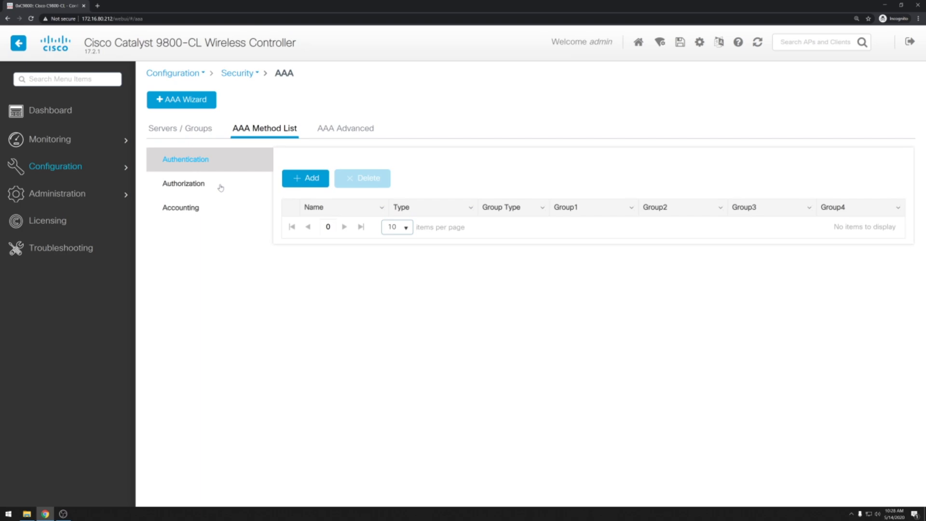
click(219, 187)
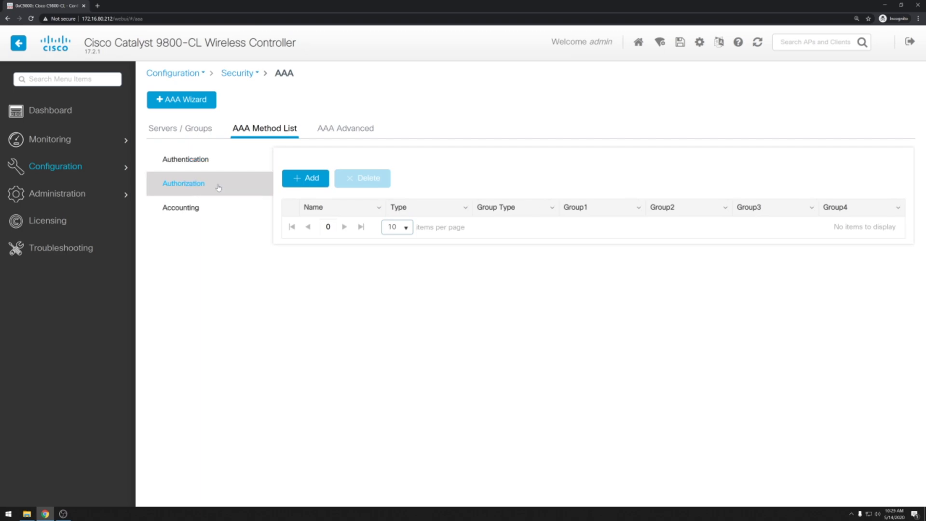
- Add authorization list auth_IOT with type network and group type local, and apply it
click(310, 180)
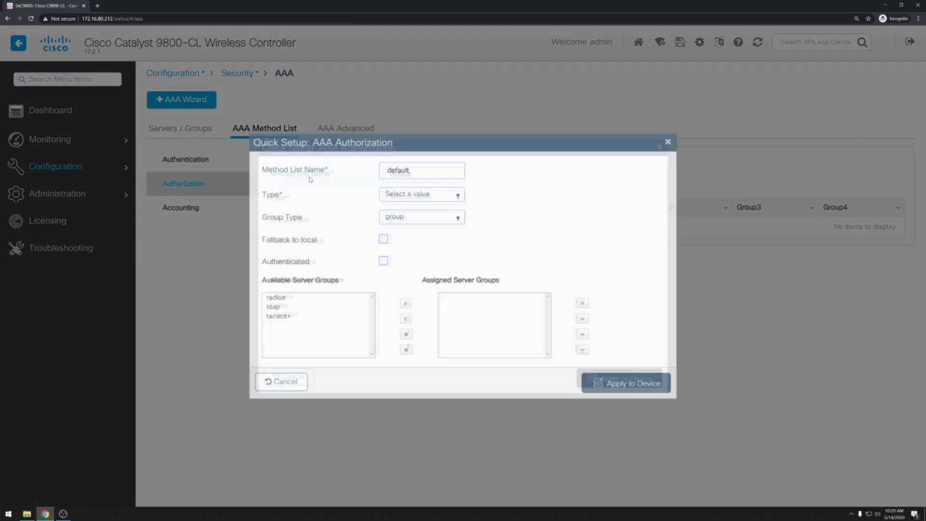
double_click(397, 168)
text(auth)
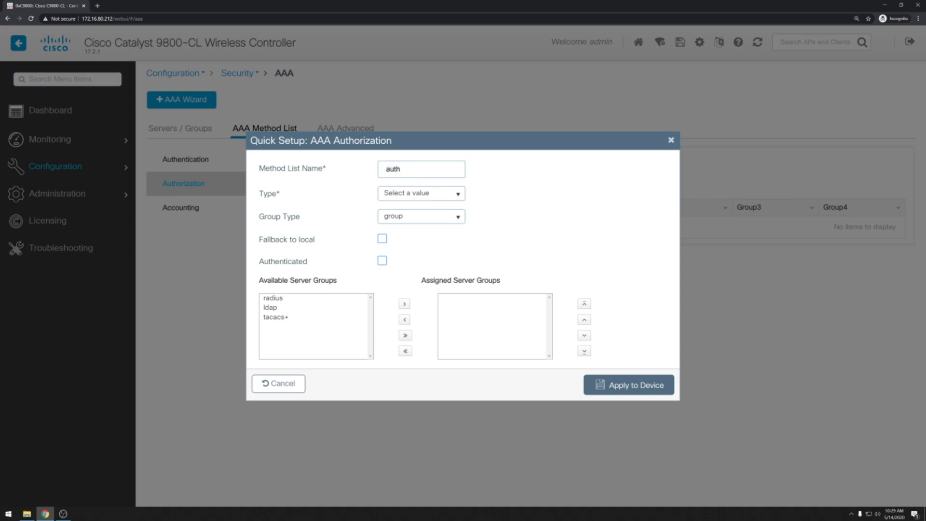
text(_IOT)
click(456, 194)
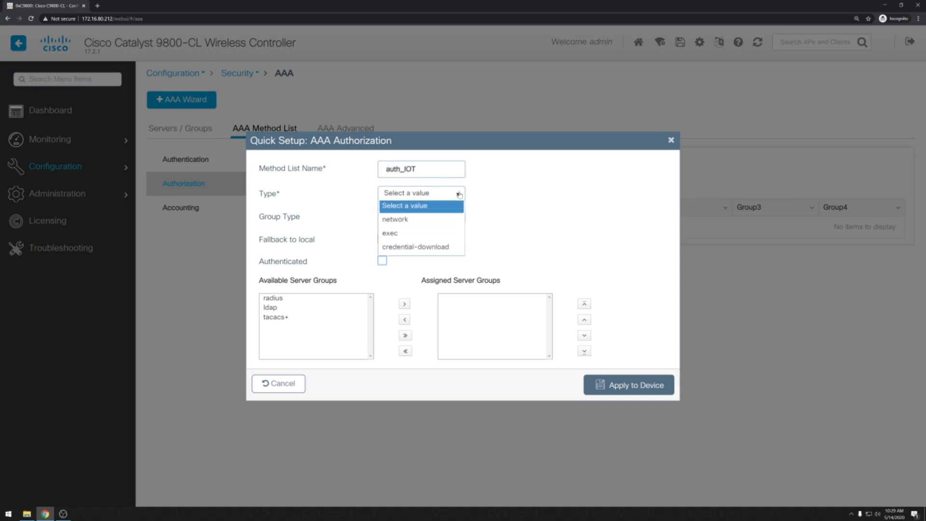
click(449, 222)
click(451, 218)
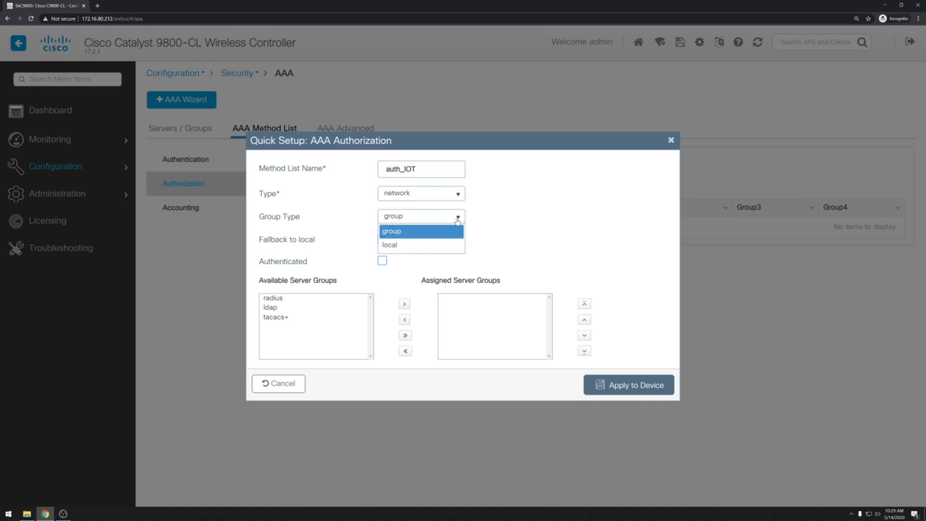
click(448, 245)
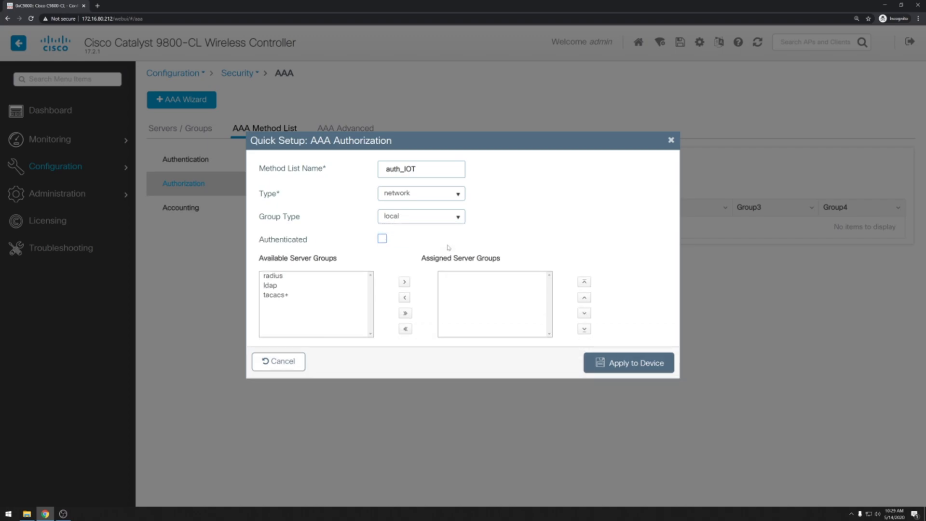
click(603, 365)
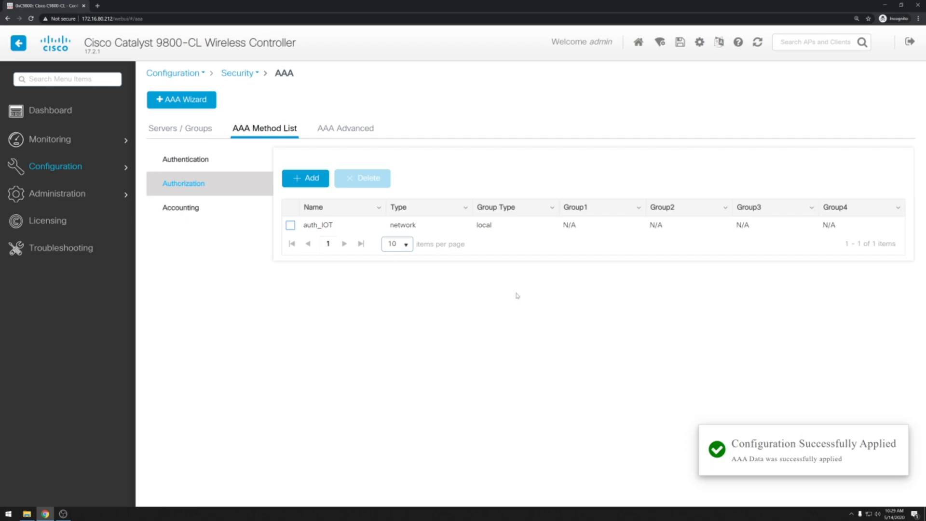
click(343, 127)
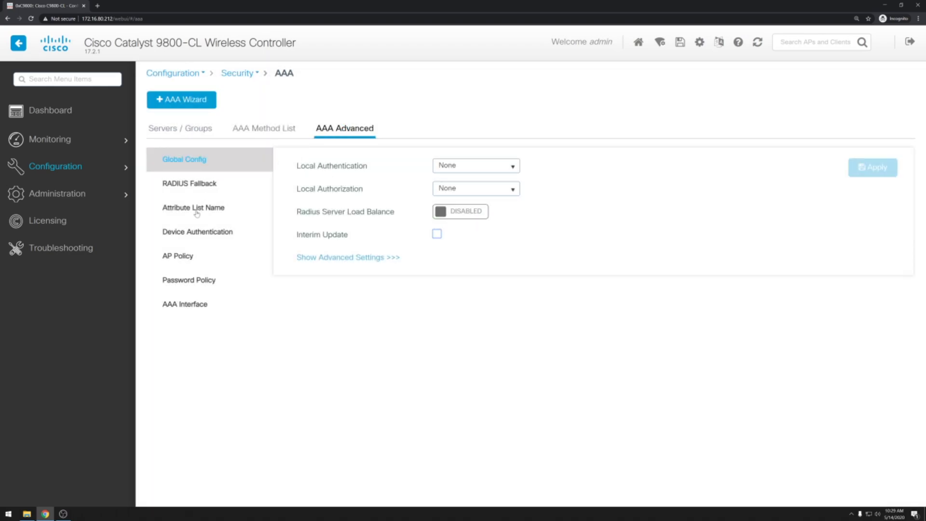
- Add attribute list attr_IOT holding SSID TEST222 under AAA Advanced and apply it
click(197, 212)
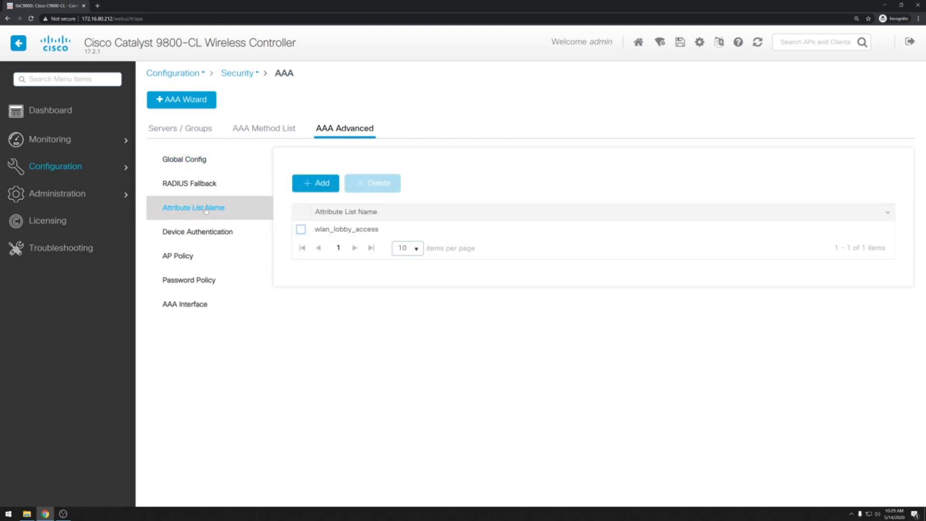
click(322, 182)
text(attr_IOT)
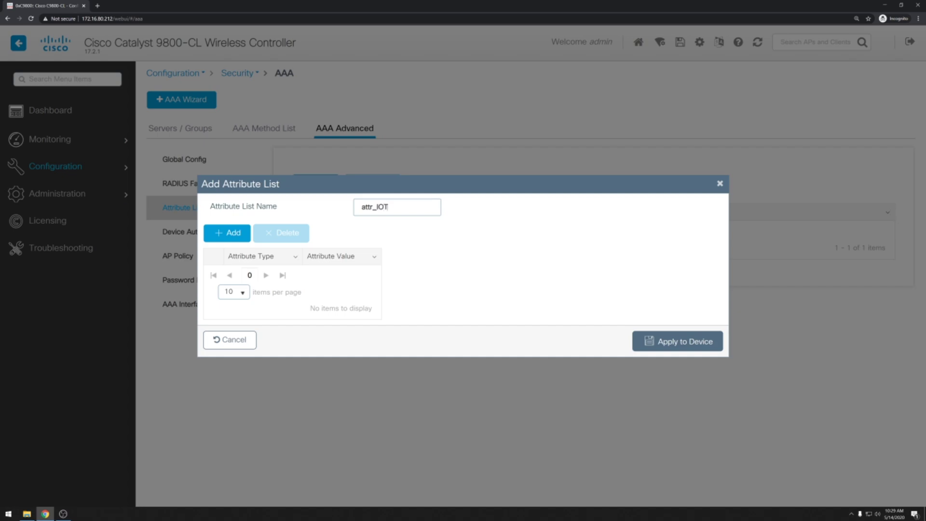
click(234, 233)
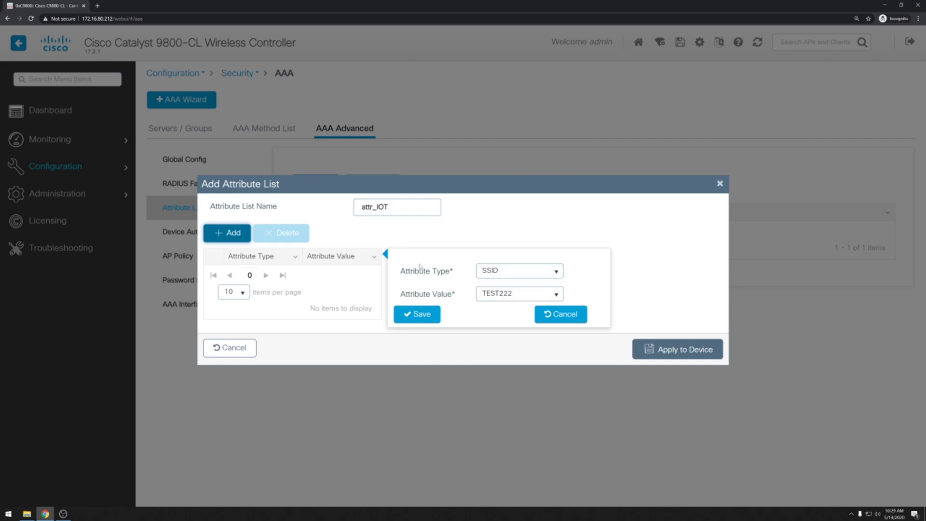
click(423, 315)
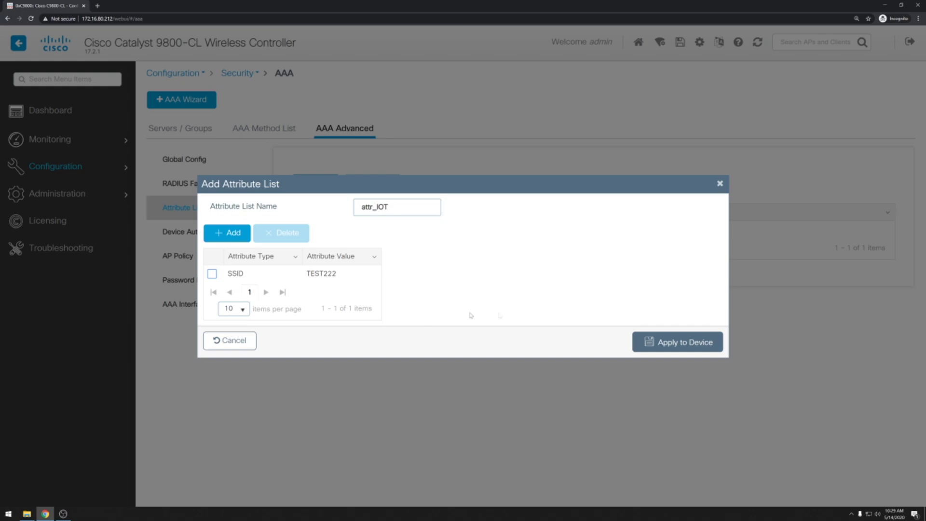
click(671, 344)
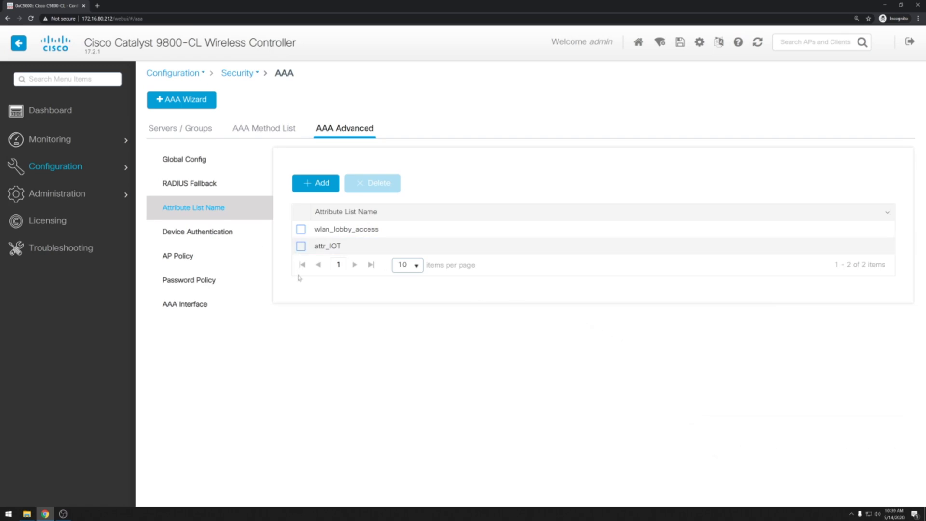
click(229, 234)
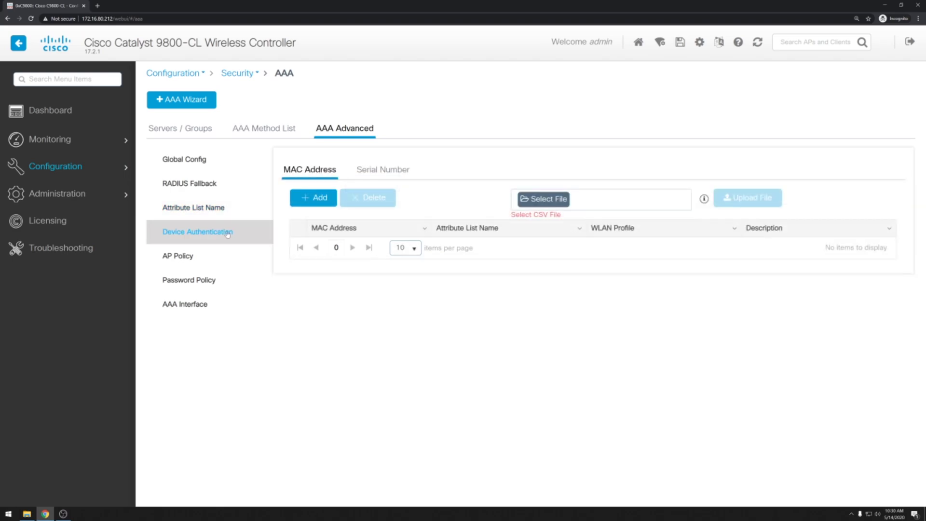
- Add a device MAC entry for the phone tied to attribute list attr_IOT
click(313, 199)
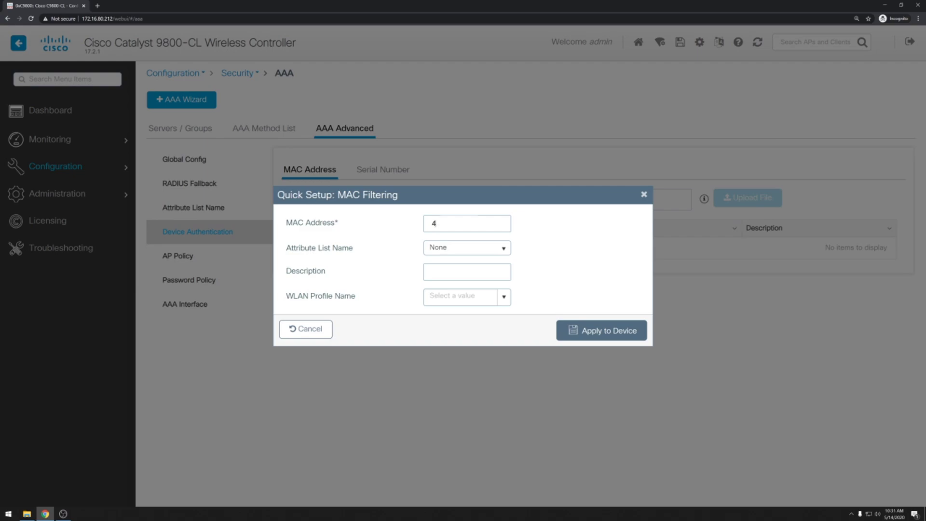
text(e.e8b1)
click(504, 250)
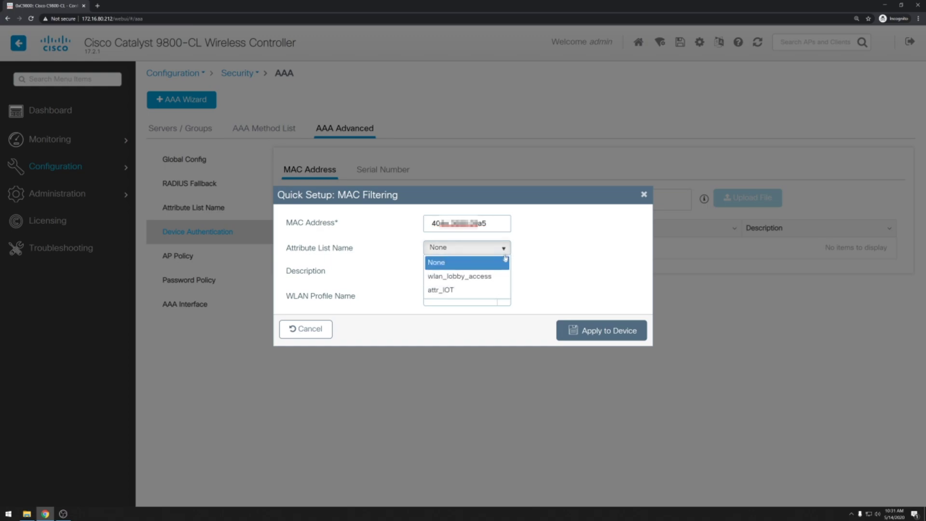
click(496, 291)
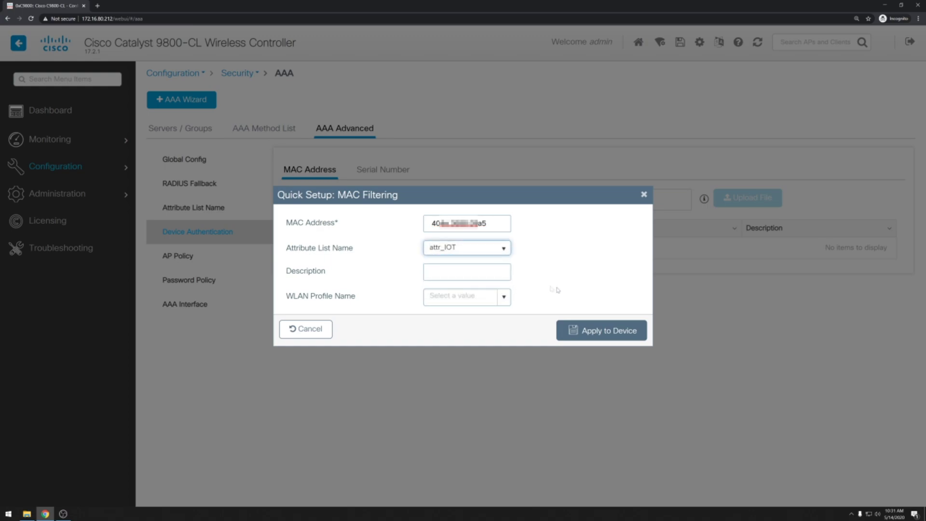
click(589, 330)
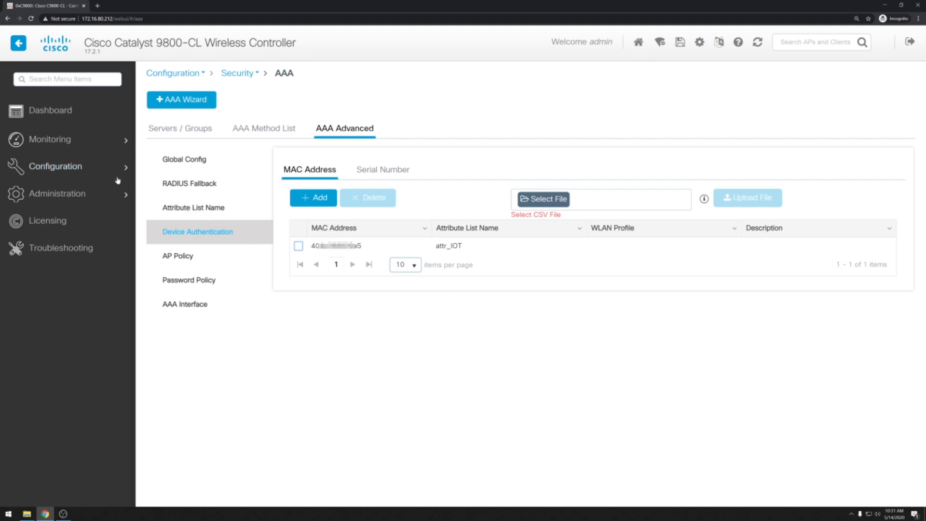
mouse_move(116, 175)
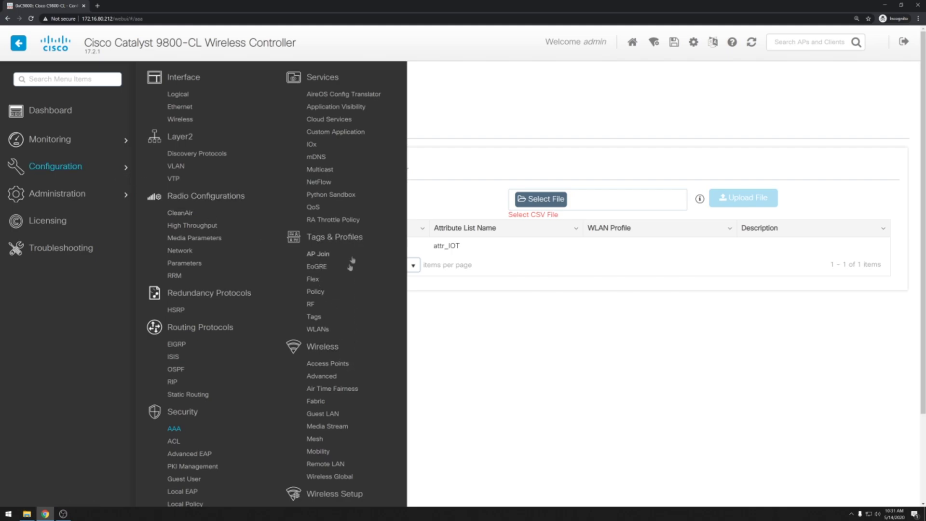
- Enable Layer2 MAC Filtering on wlan_IOT with authorization list auth_IOT and apply
click(328, 330)
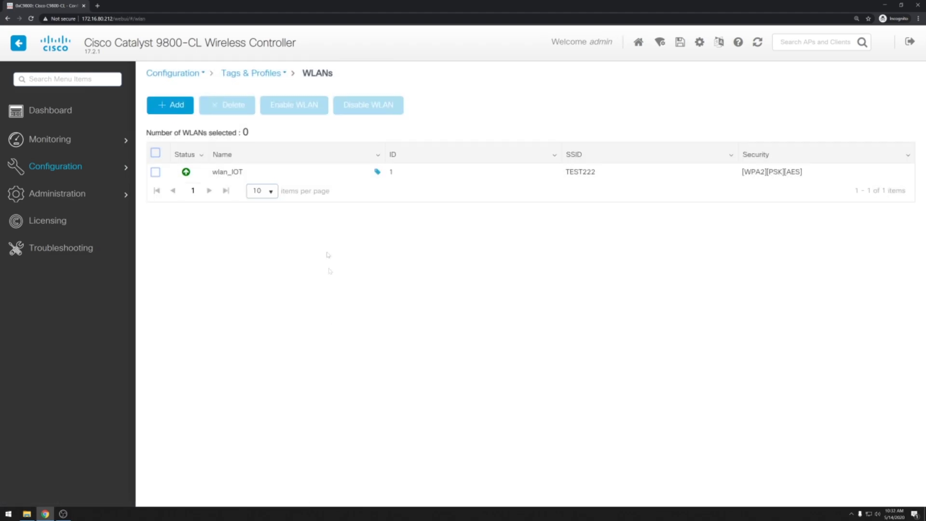
click(283, 173)
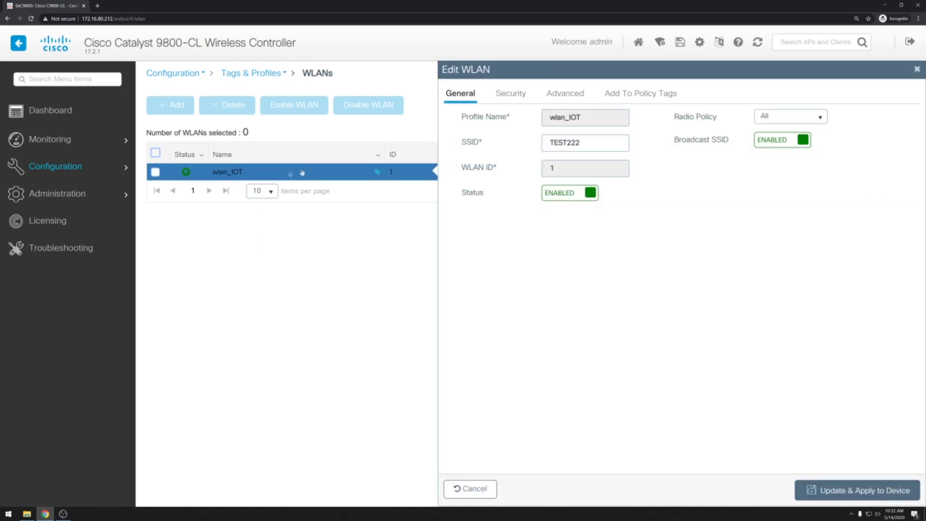
click(506, 94)
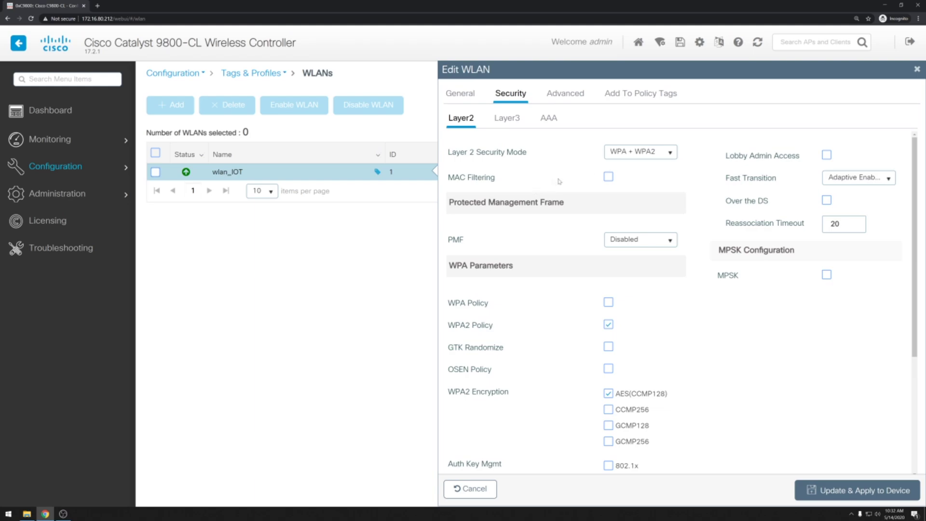
click(609, 177)
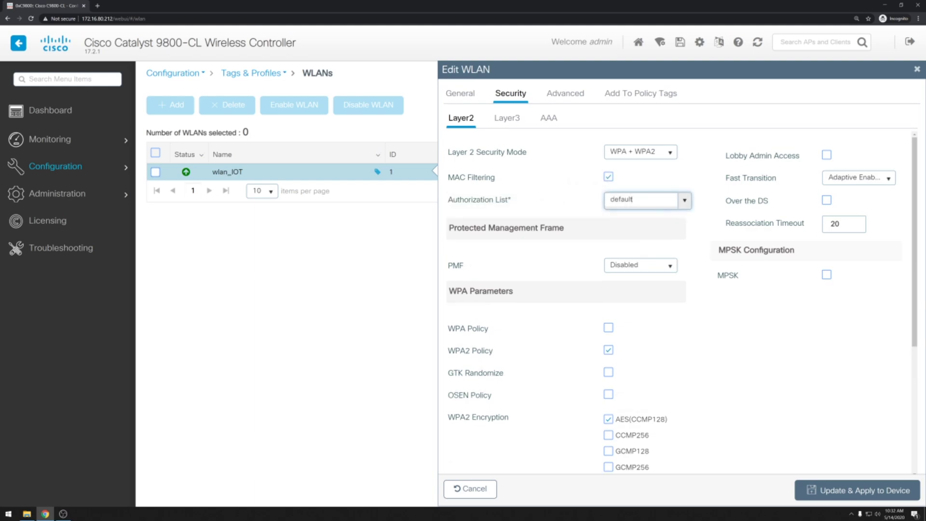
click(681, 202)
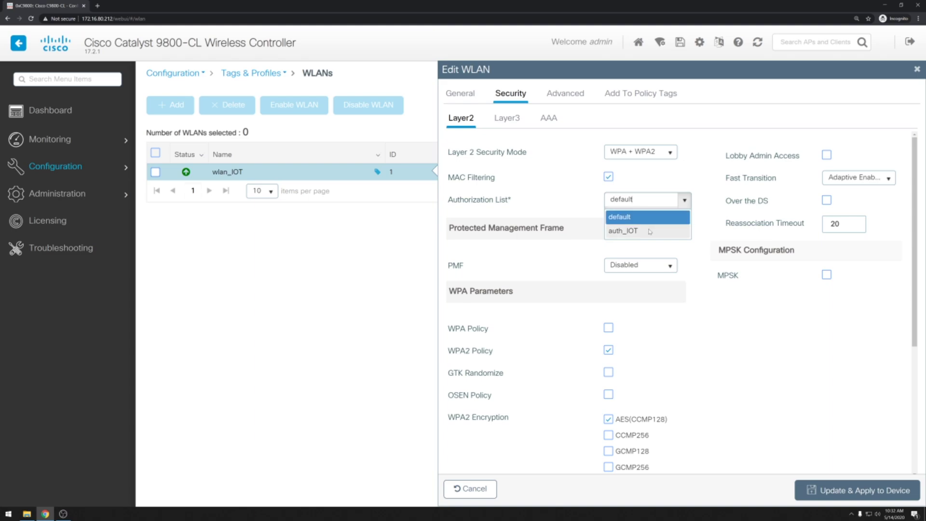
click(624, 231)
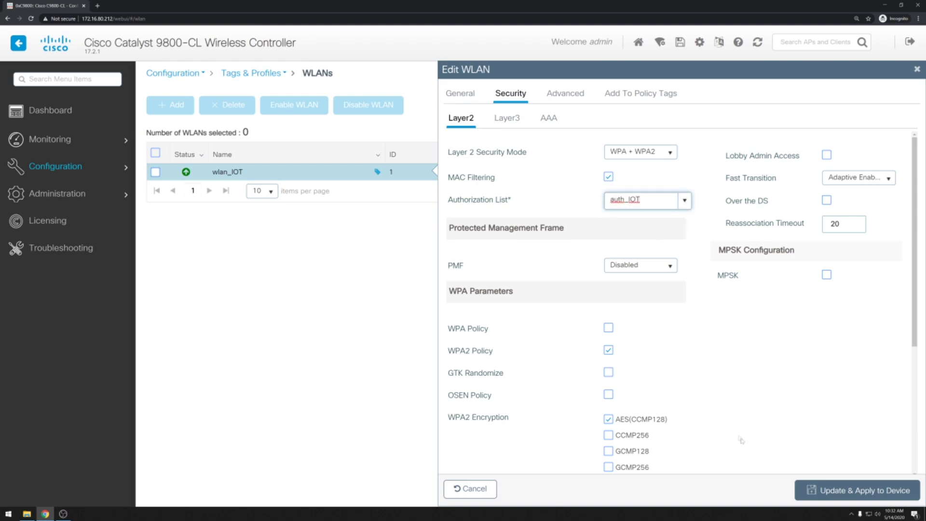
click(842, 492)
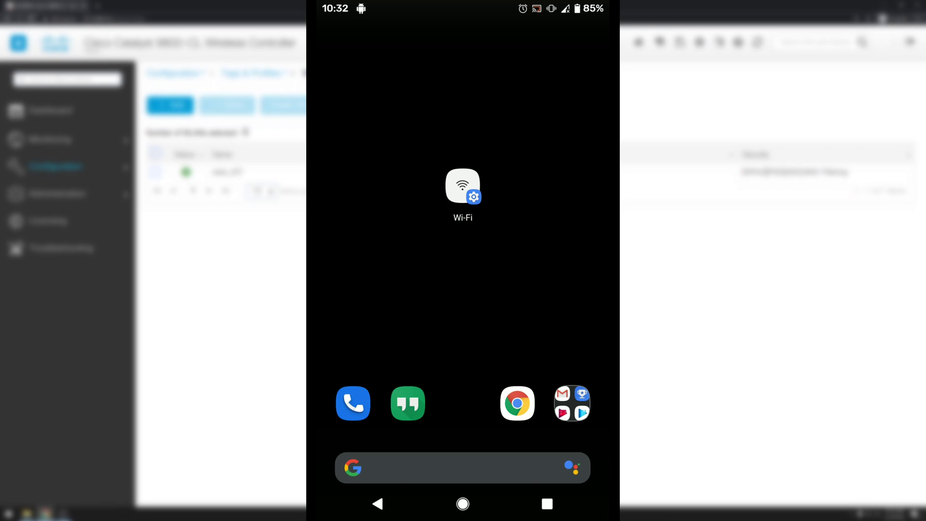
- Connect the phone to the TEST222 Wi-Fi network using its pre-shared key
click(463, 185)
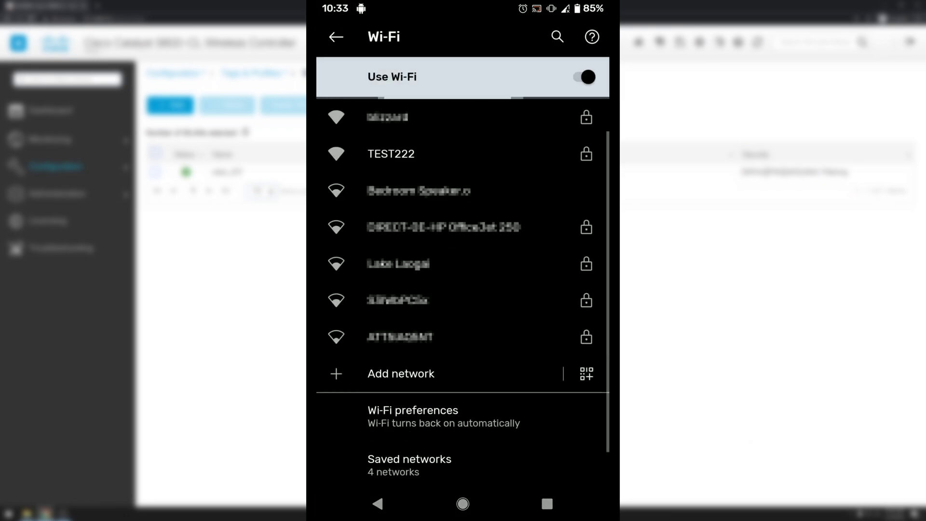
click(464, 155)
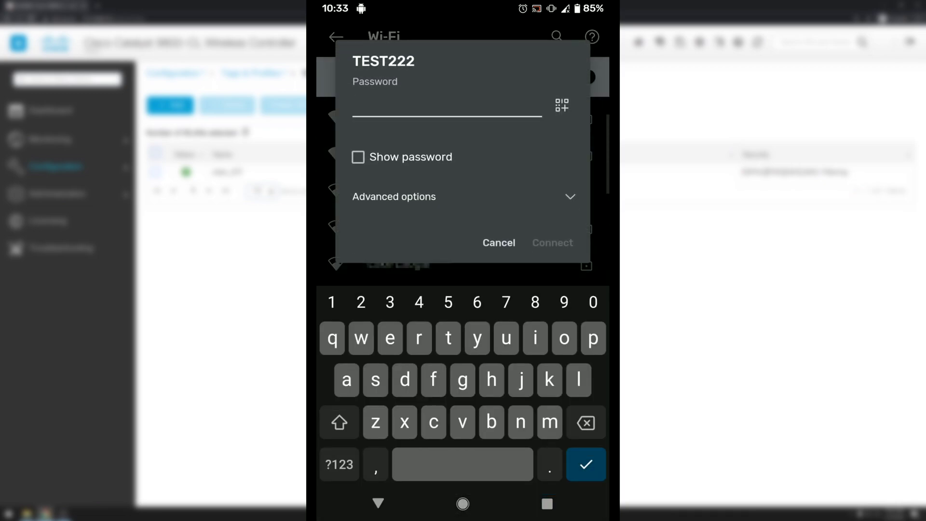
text(test1)
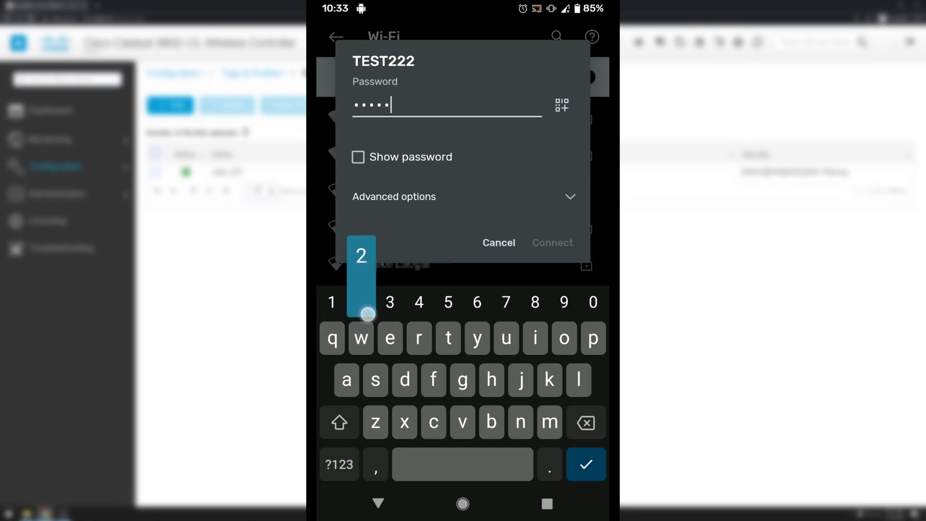
text(2345)
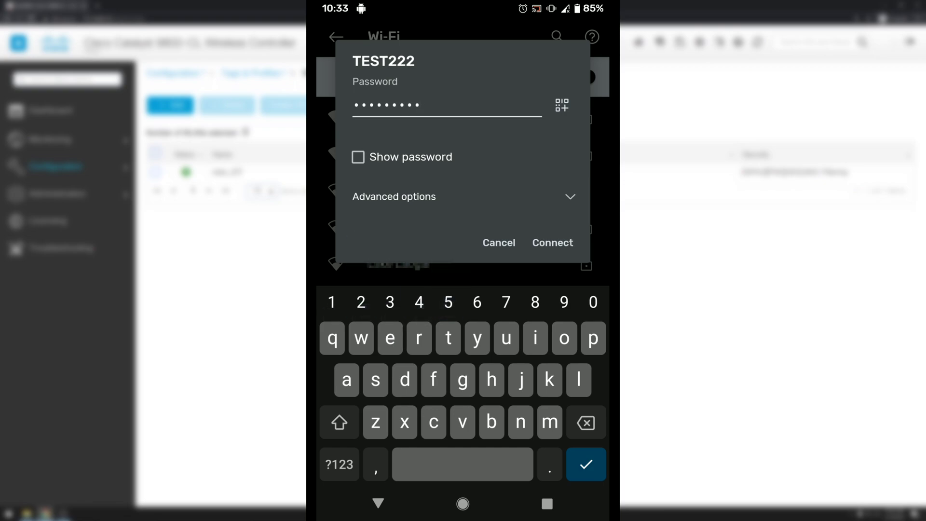
click(553, 242)
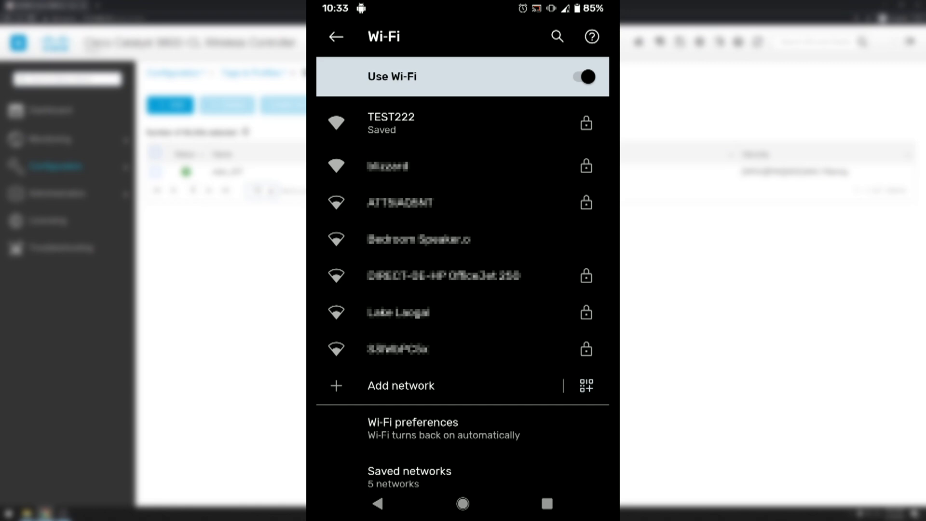
- Change TEST222's advanced Privacy setting to Use device MAC and save
click(502, 121)
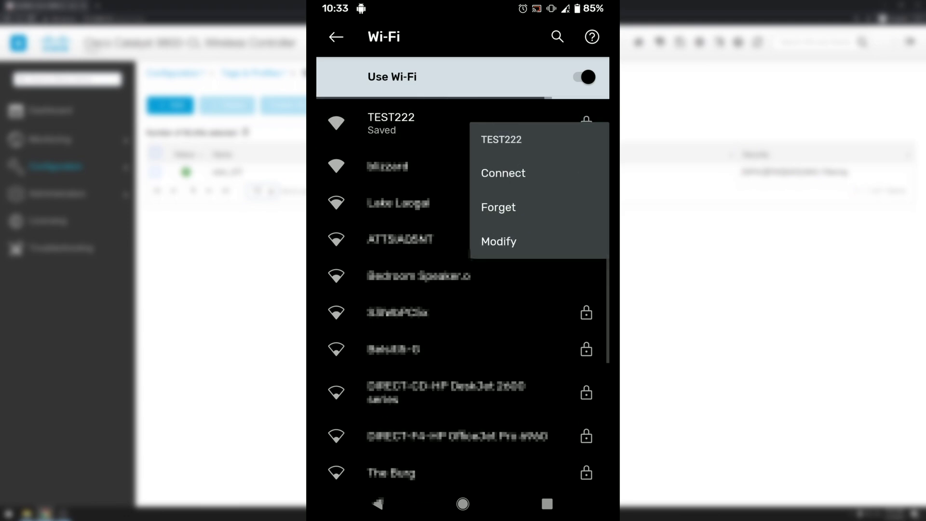
click(527, 236)
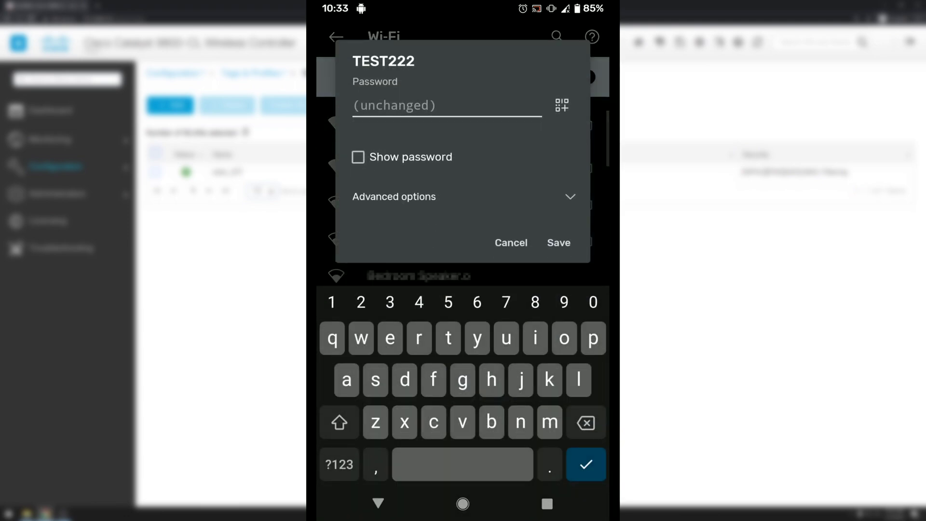
click(570, 197)
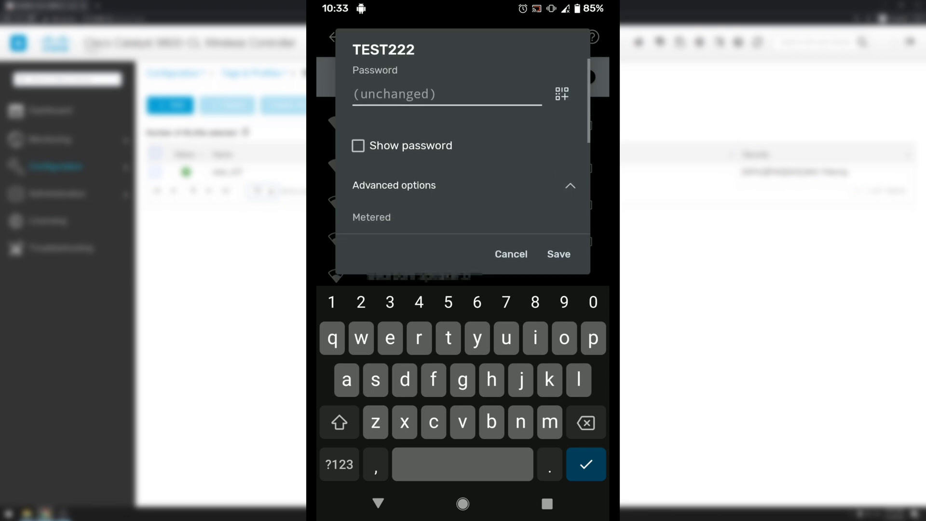
drag(543, 203, 543, 54)
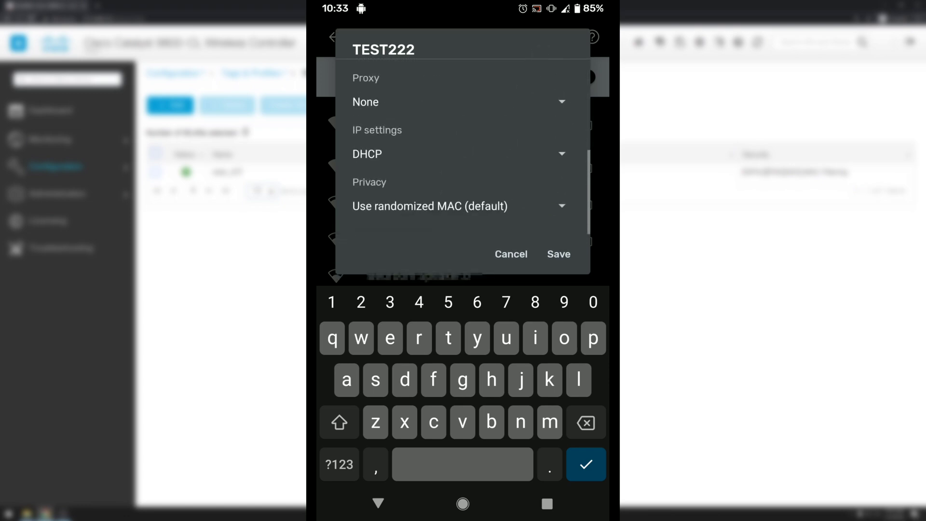
click(540, 201)
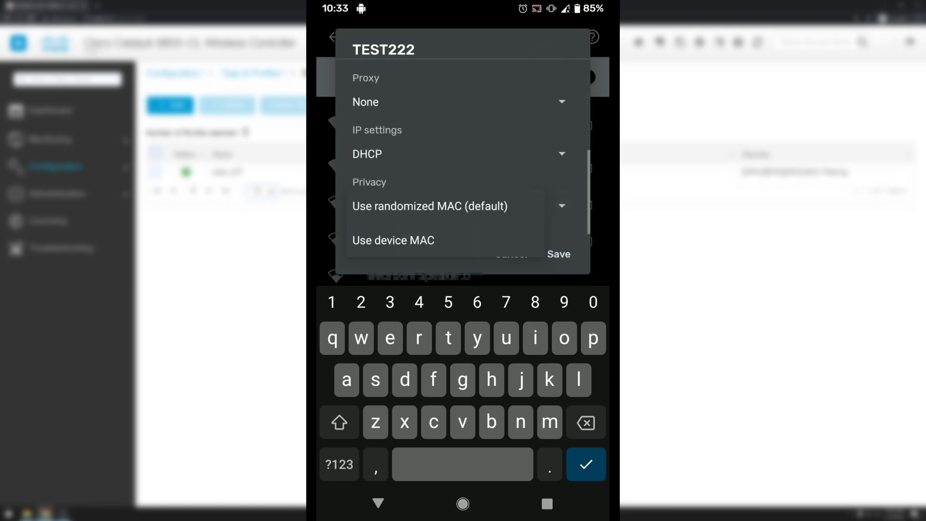
click(479, 239)
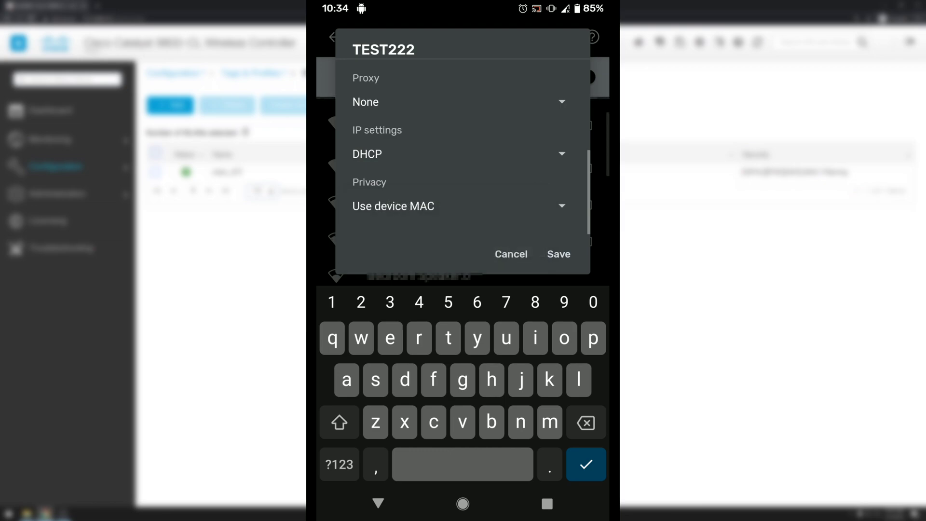
click(560, 256)
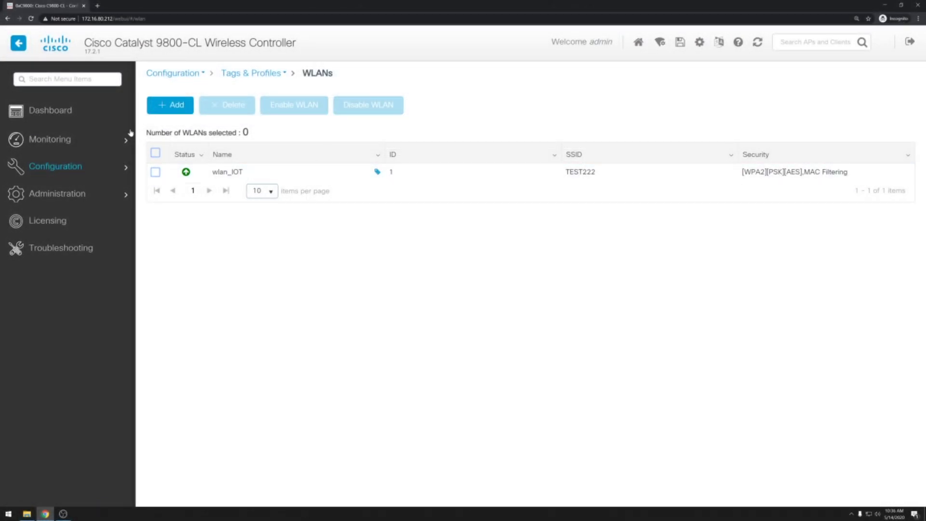
- Open the active clients list from the Dashboard's Clients tile to see the phone on TEST222
click(82, 111)
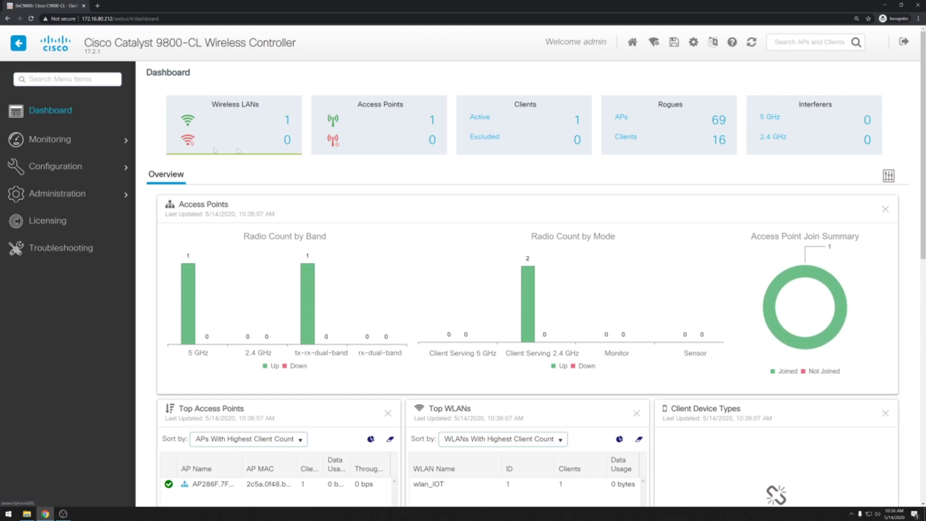
click(578, 123)
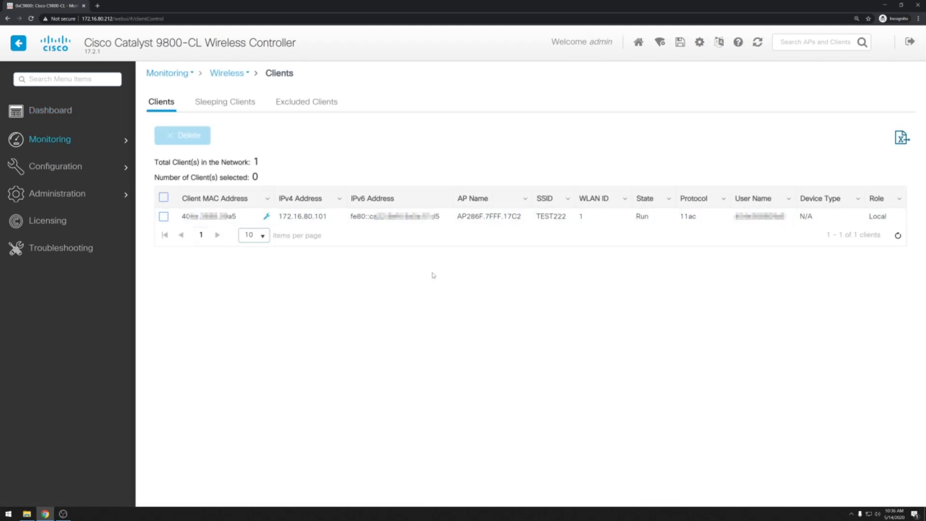